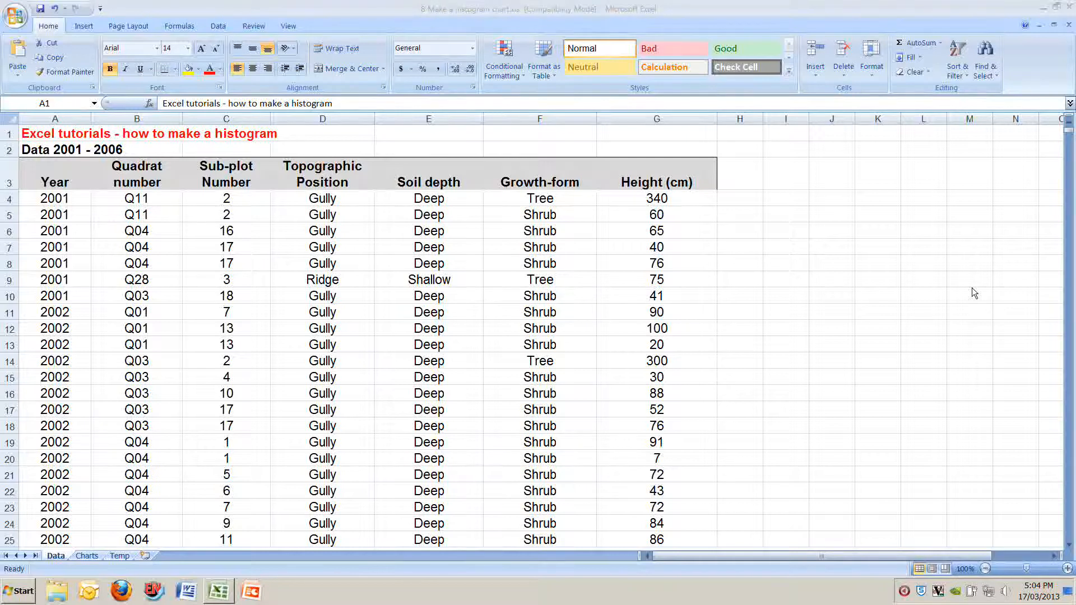
- Check how far down the records in the Year column of the Data sheet extend, and return to the column's header
click(66, 181)
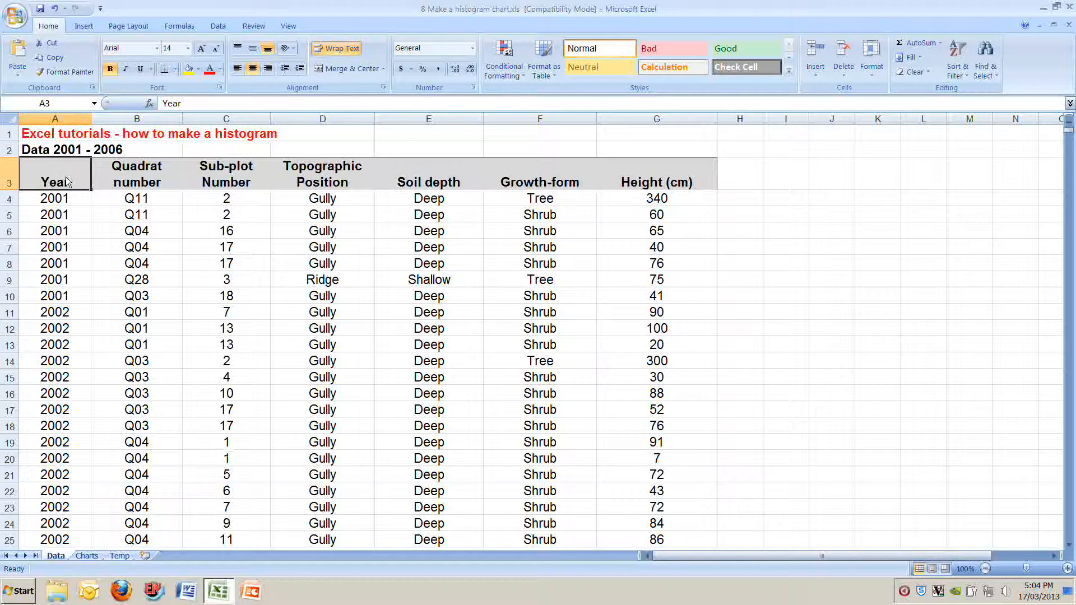
key(ctrl+Down)
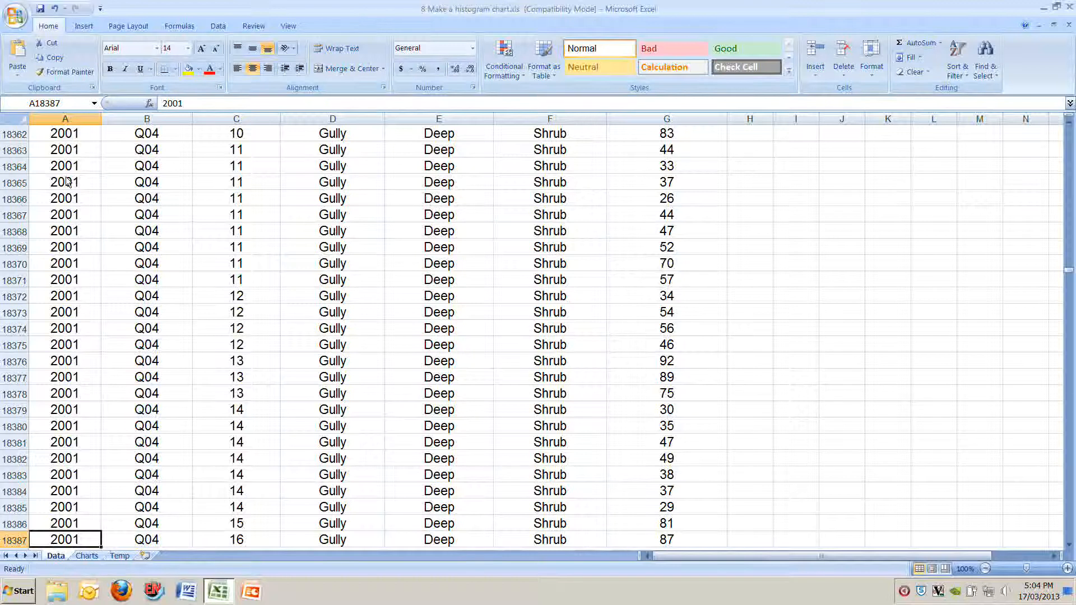
key(ctrl+Home)
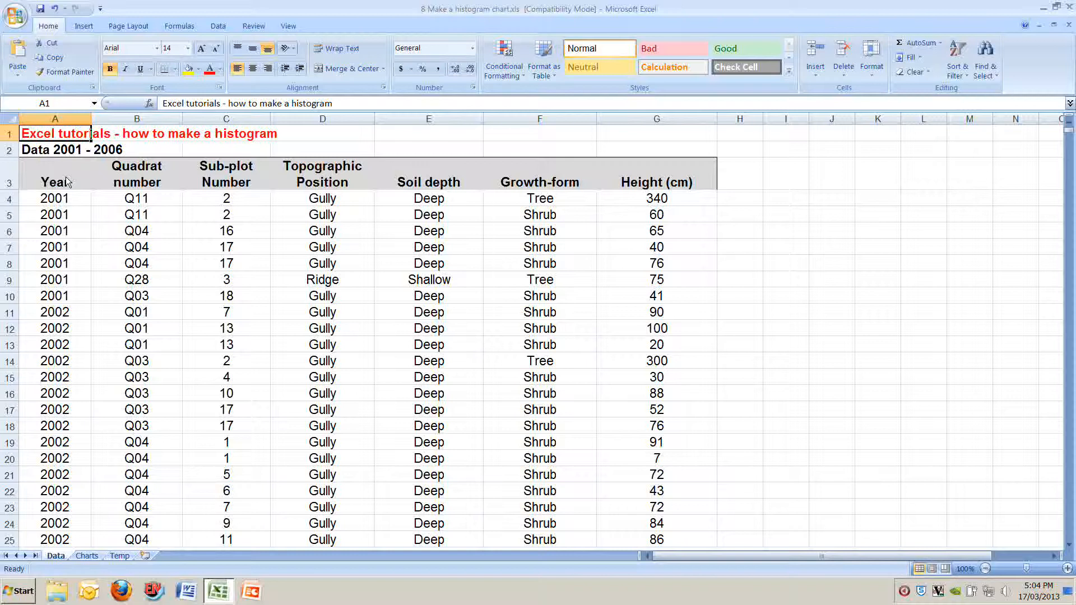
click(66, 182)
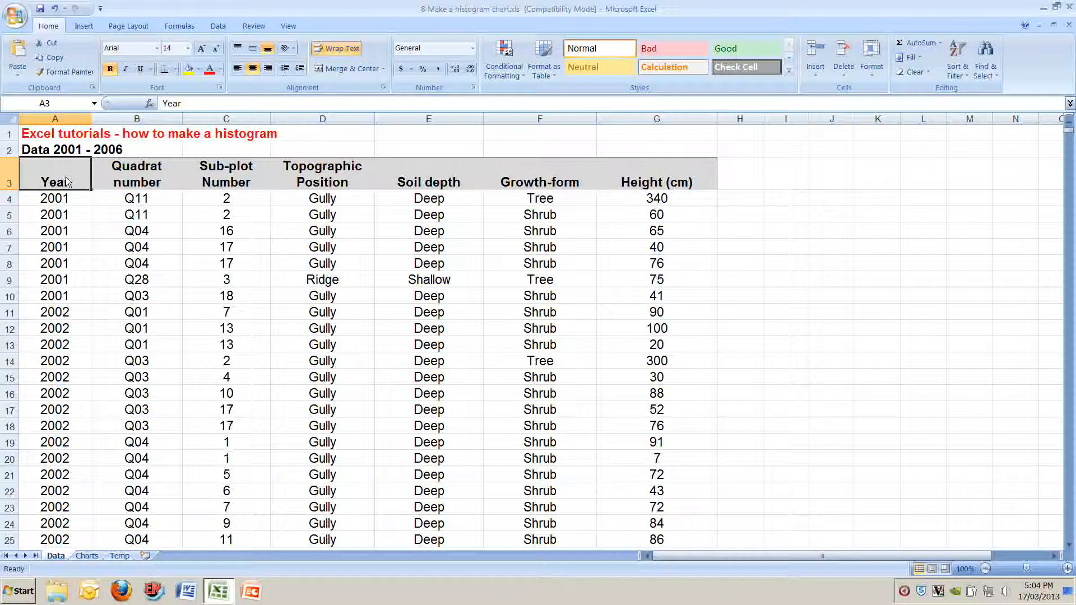
- Examine the finished histogram on the Charts sheet together with the height class and shrub count rows it plots
click(92, 556)
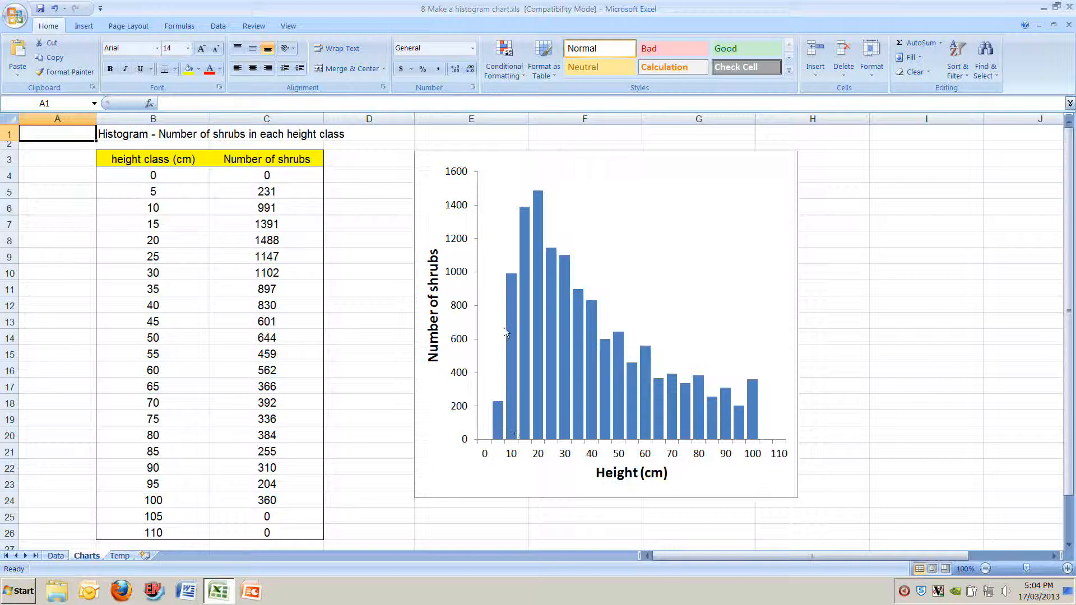
click(526, 283)
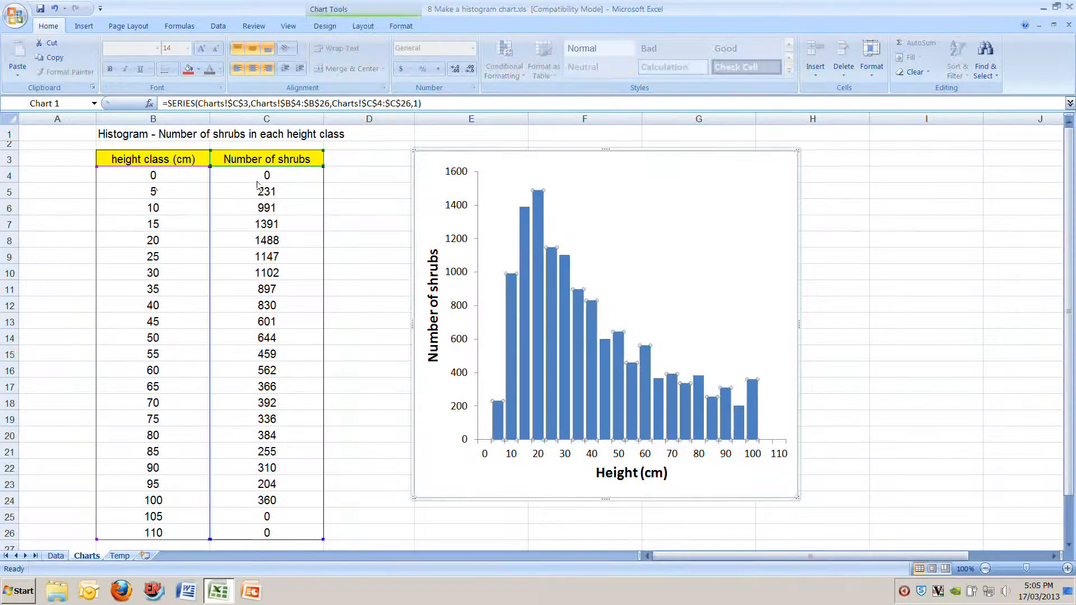
drag(191, 194, 269, 193)
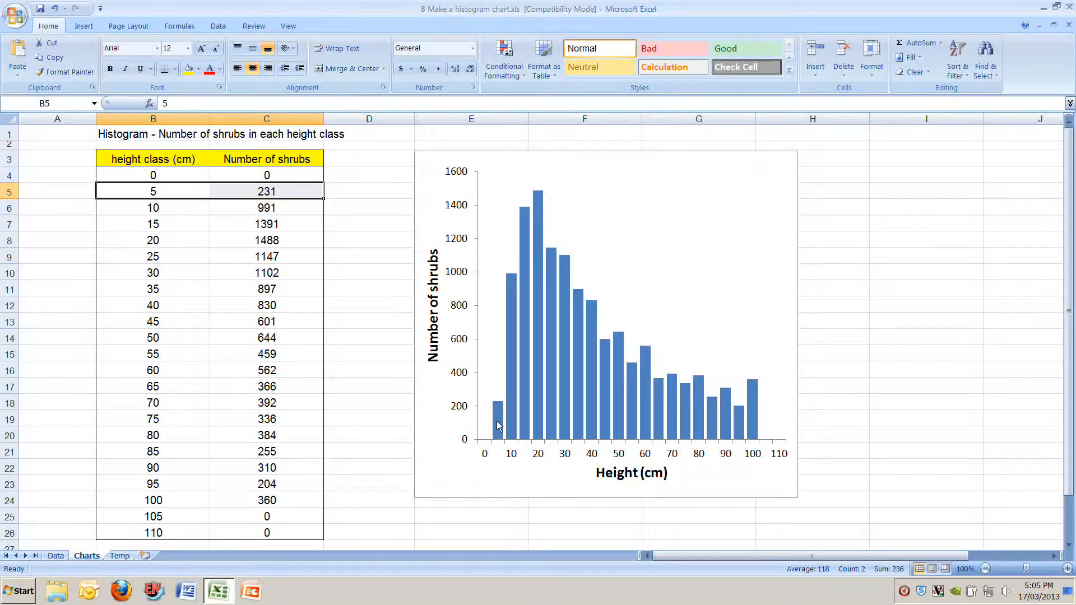
click(514, 415)
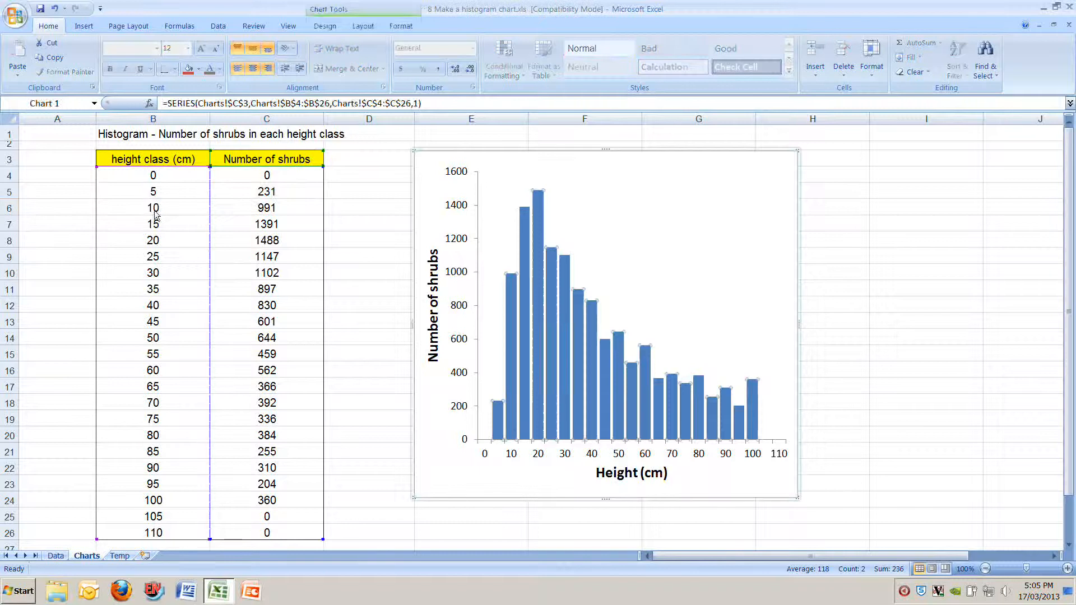
drag(155, 211, 259, 212)
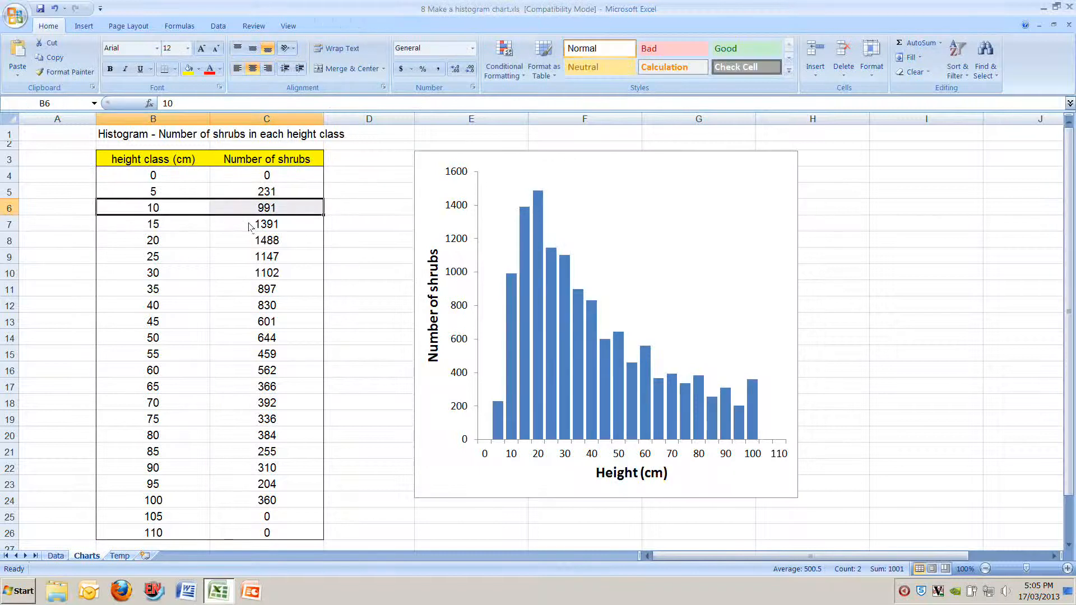
click(252, 227)
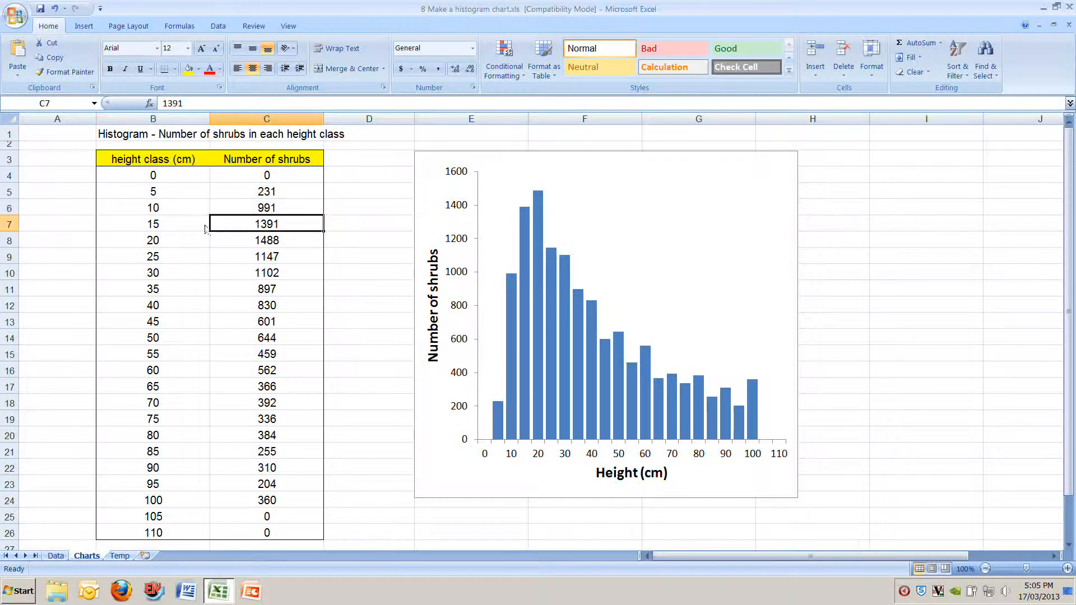
click(347, 224)
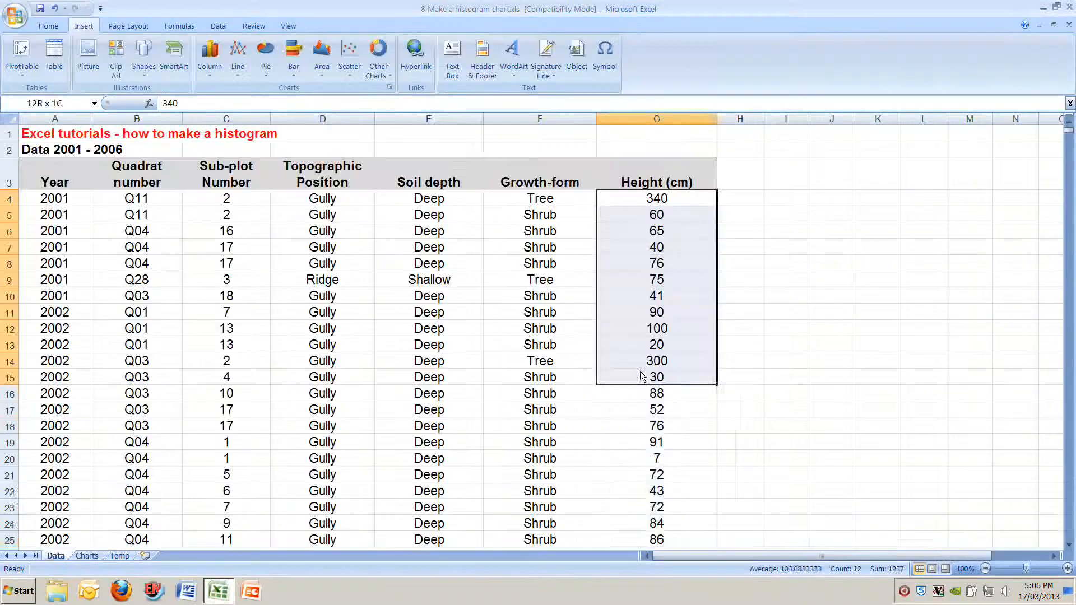
- Compare the raw heights on the Data sheet with the height classes and shrub counts in the Charts sheet's table
drag(653, 377, 646, 547)
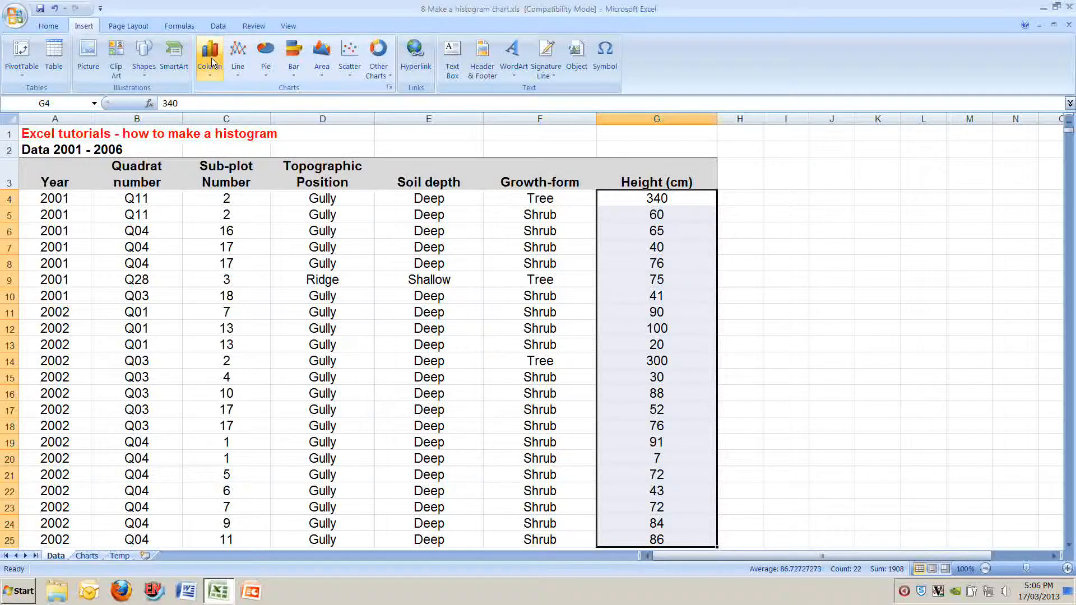
click(90, 557)
click(163, 194)
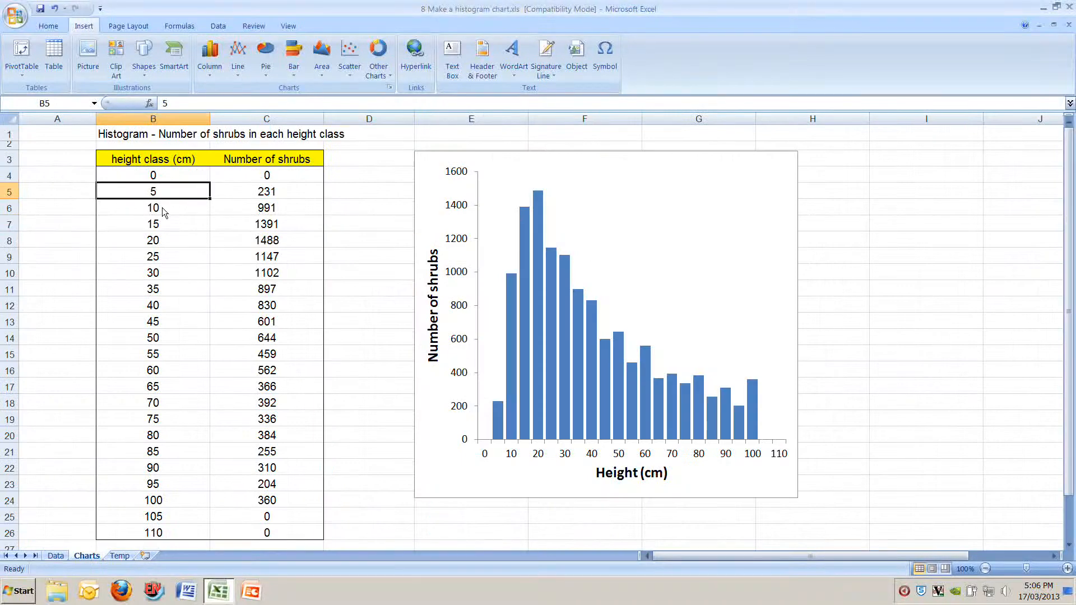
click(163, 211)
click(163, 225)
click(162, 242)
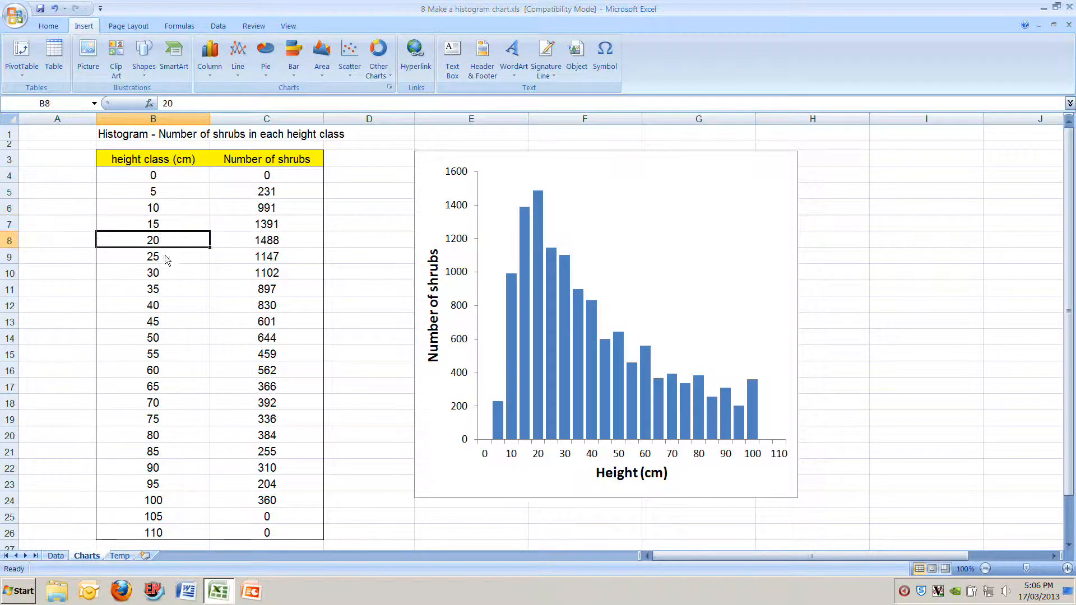
click(165, 258)
click(166, 275)
drag(162, 192, 263, 519)
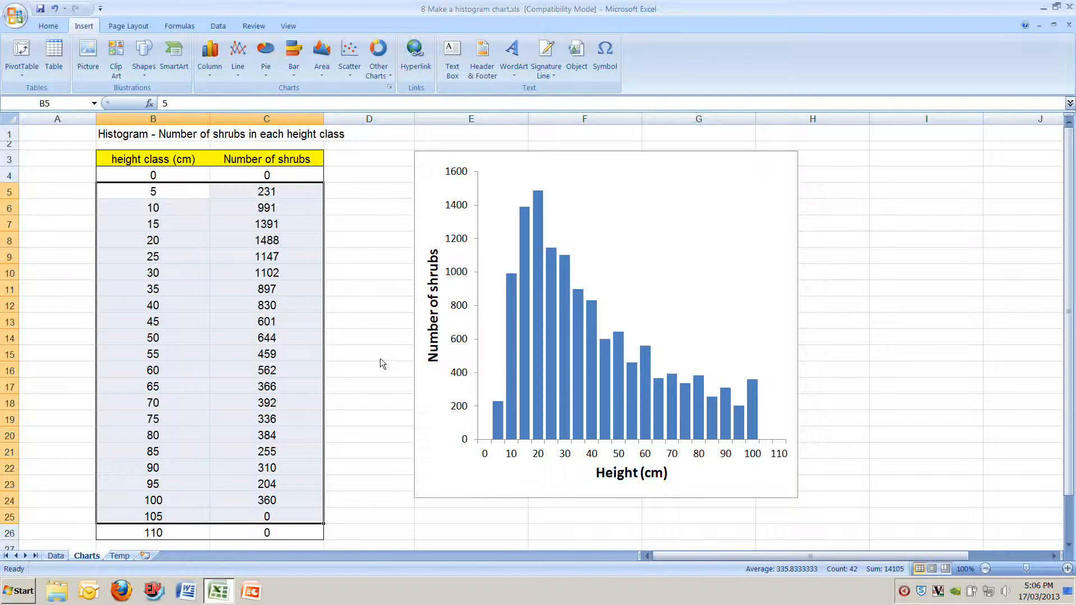
- Return to the Data sheet and check in the Excel add-in settings whether the Analysis ToolPak is enabled
click(64, 556)
click(801, 281)
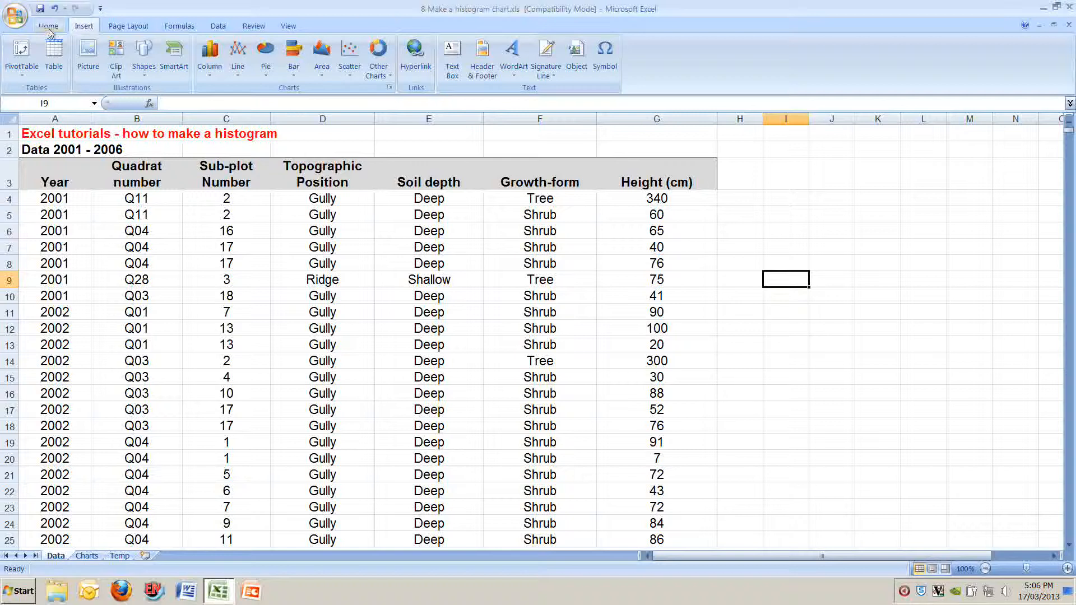
click(218, 26)
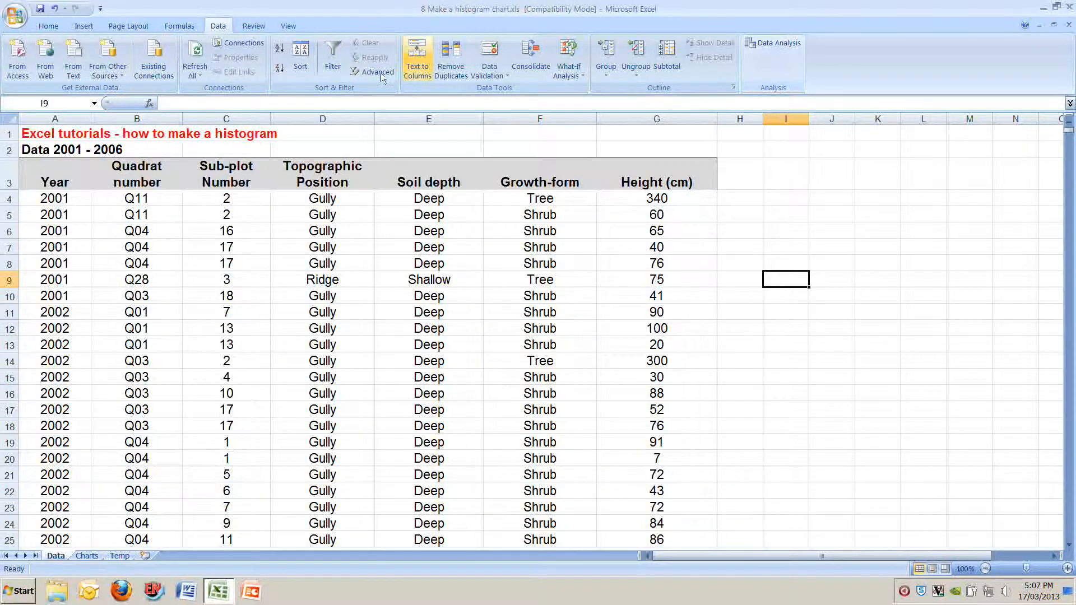
right_click(13, 22)
key(Escape)
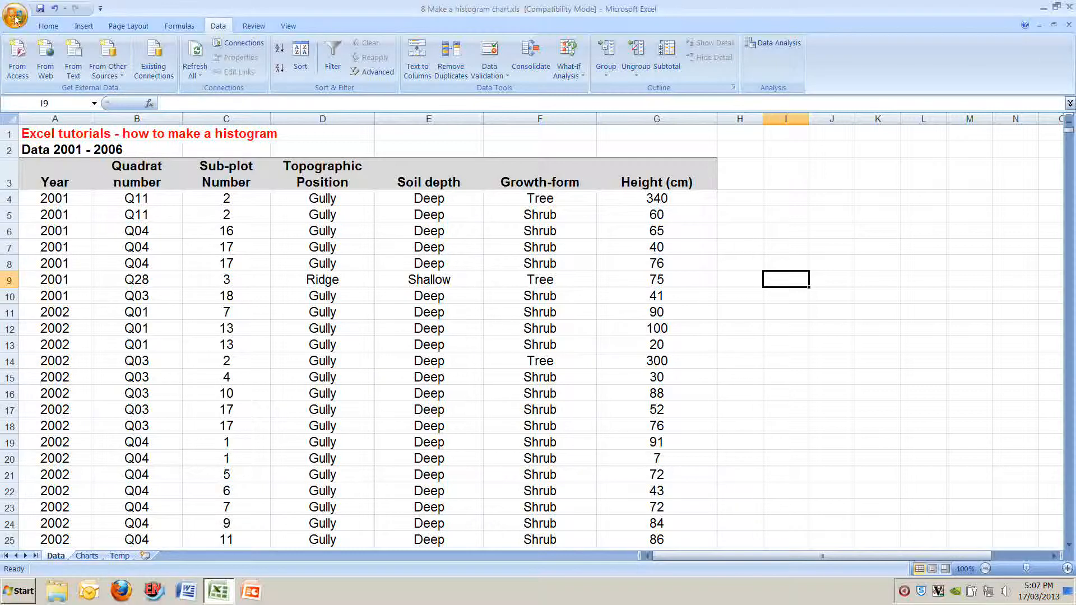
click(174, 343)
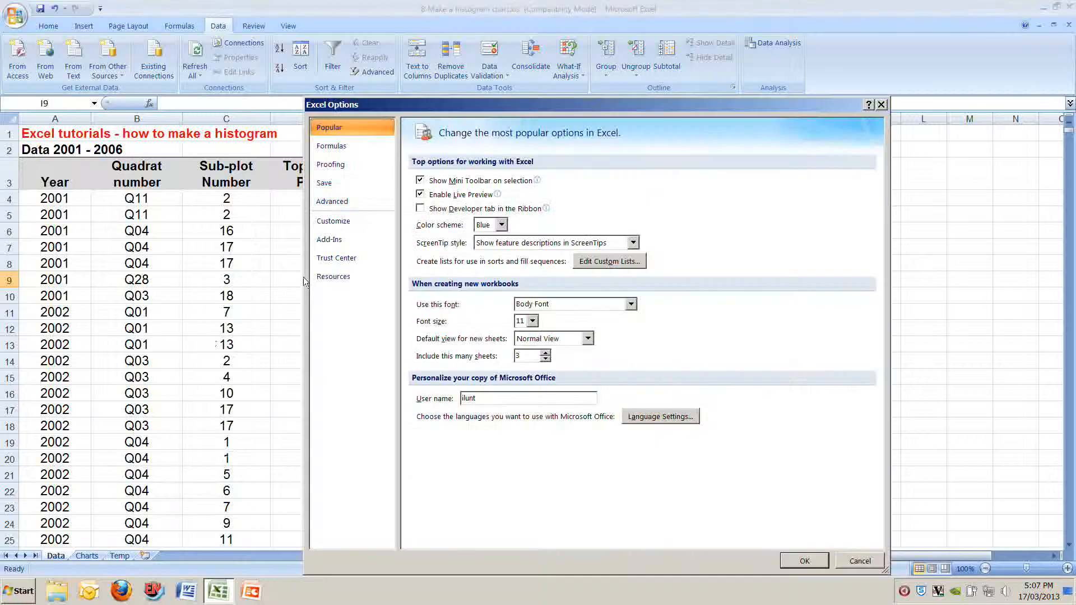
click(329, 241)
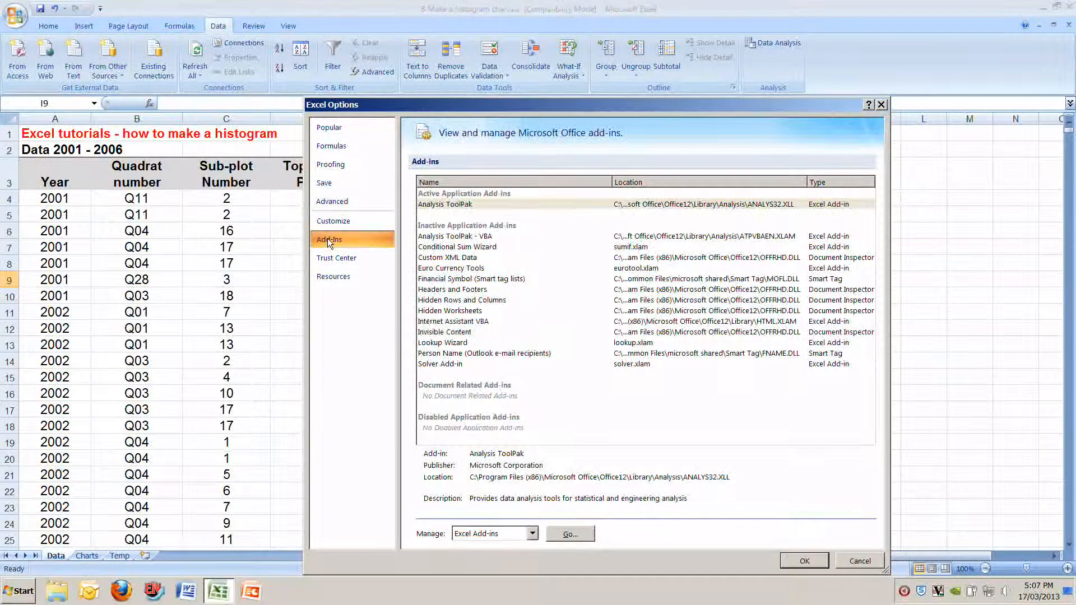
click(568, 534)
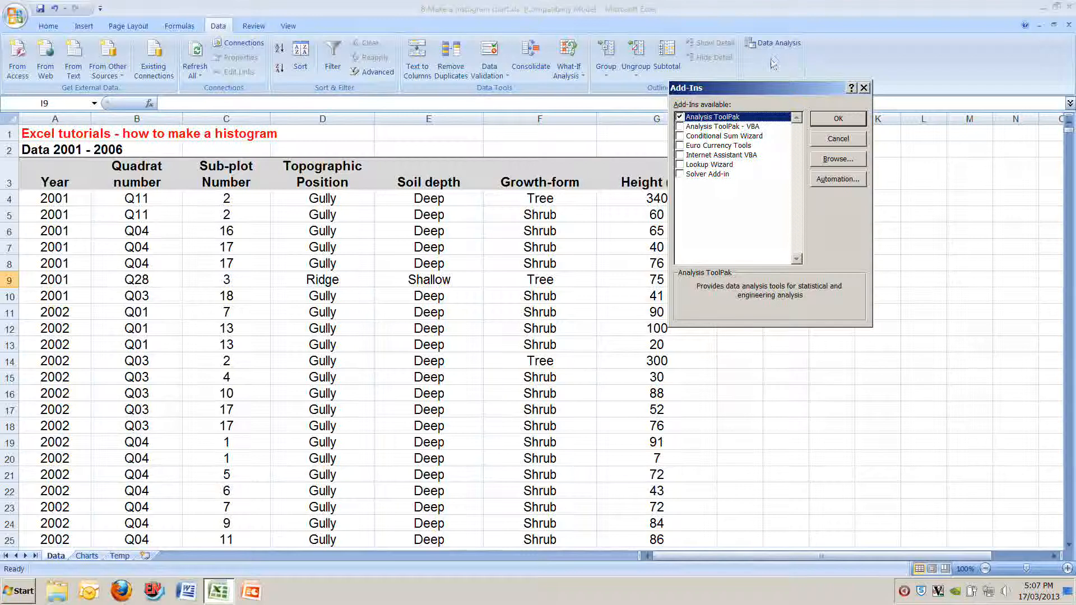
click(864, 88)
click(800, 269)
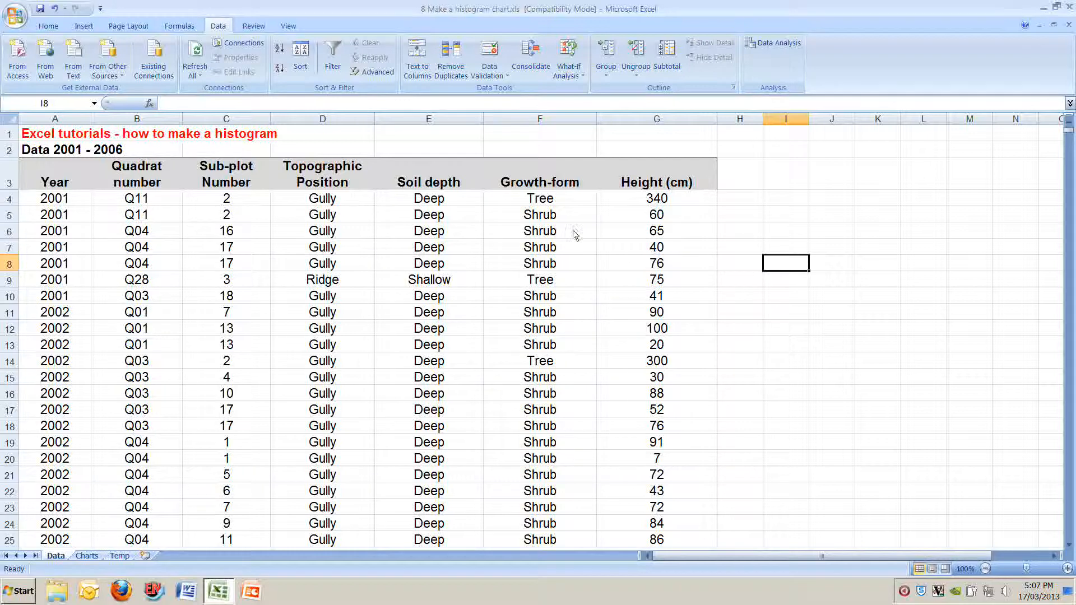
- Add filters to the header row A3:G3 of the Data sheet, from Year to Height (cm)
click(542, 199)
click(551, 216)
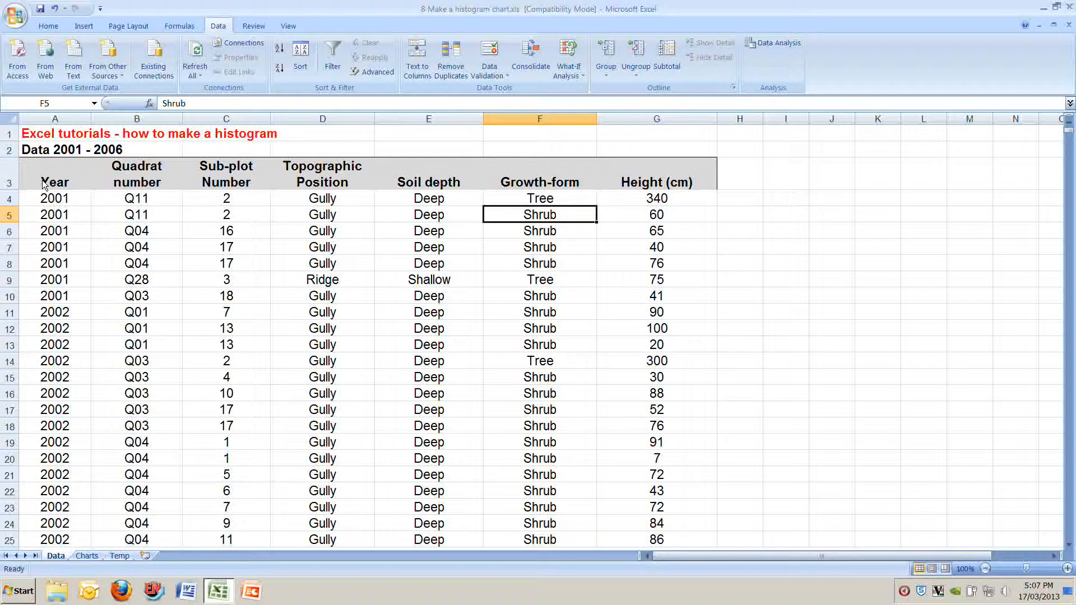
drag(42, 180, 628, 177)
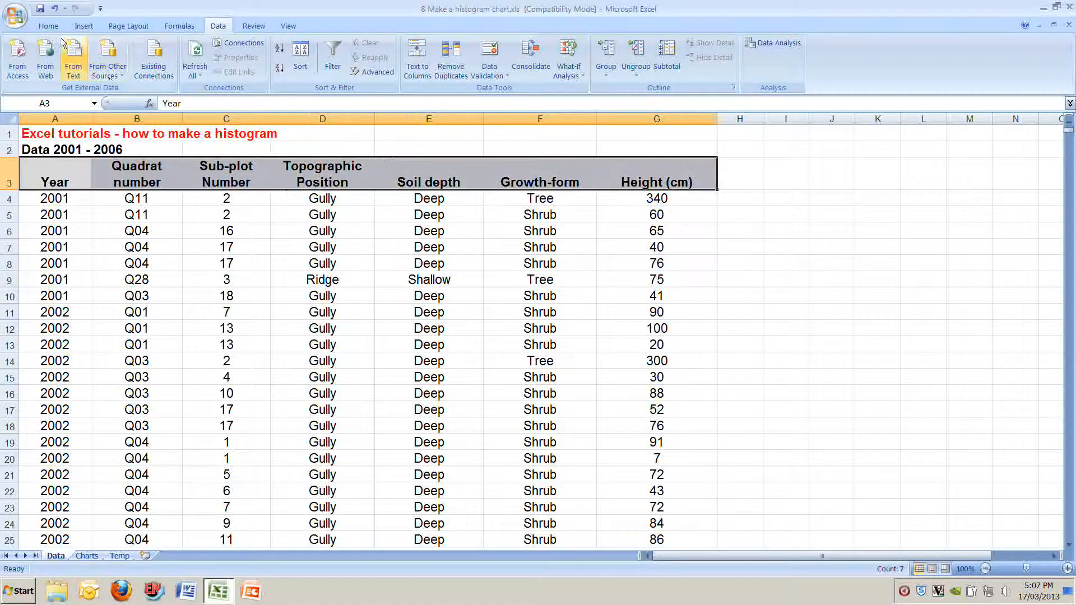
click(50, 26)
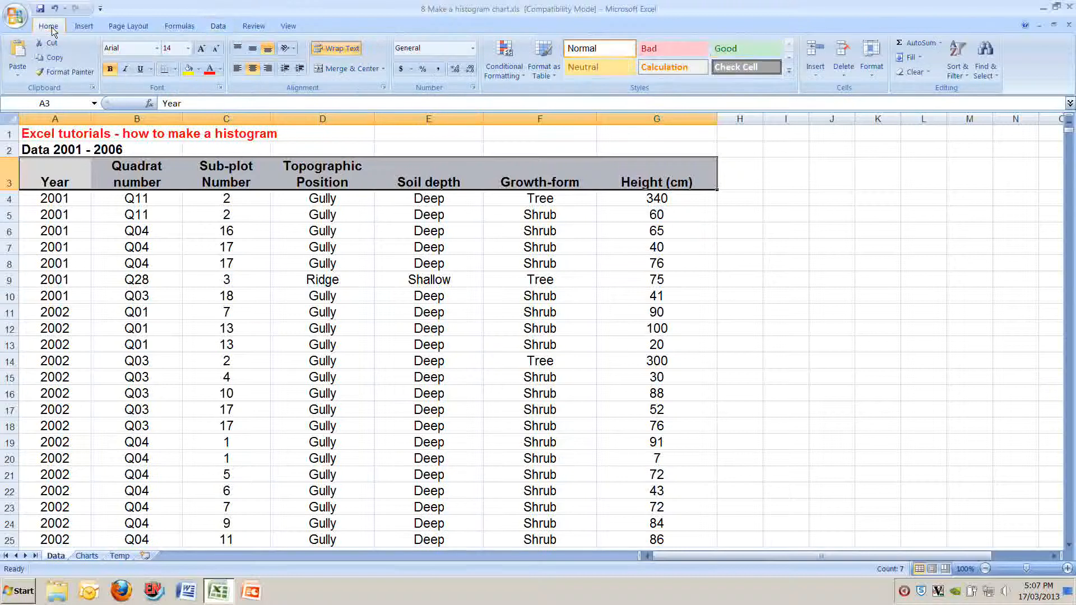
click(961, 71)
click(986, 140)
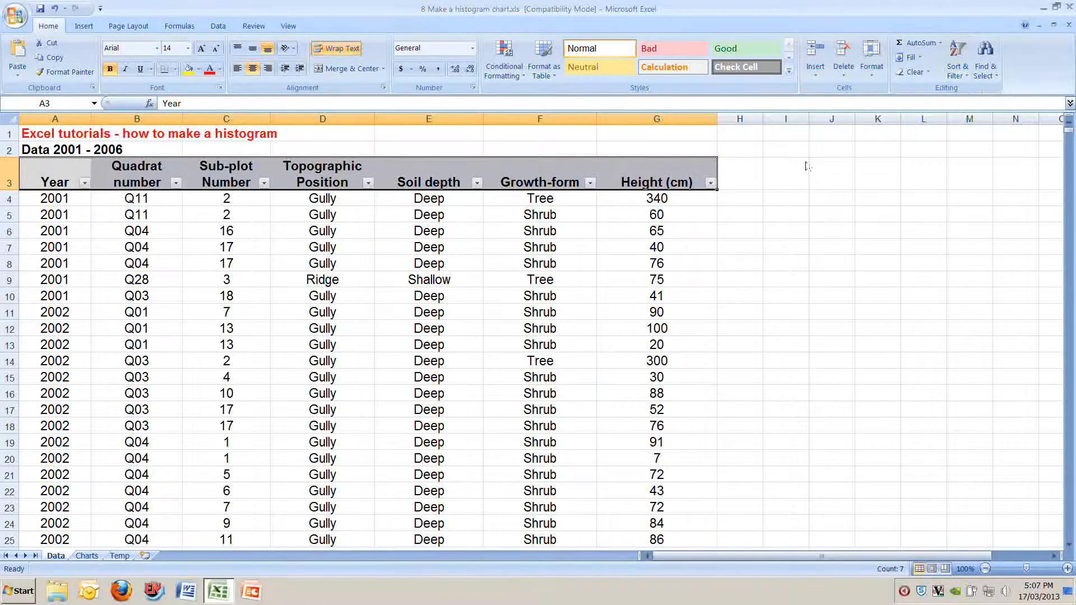
- Filter the Growth-form column to show only Shrub records, and look over the filtered rows
click(590, 183)
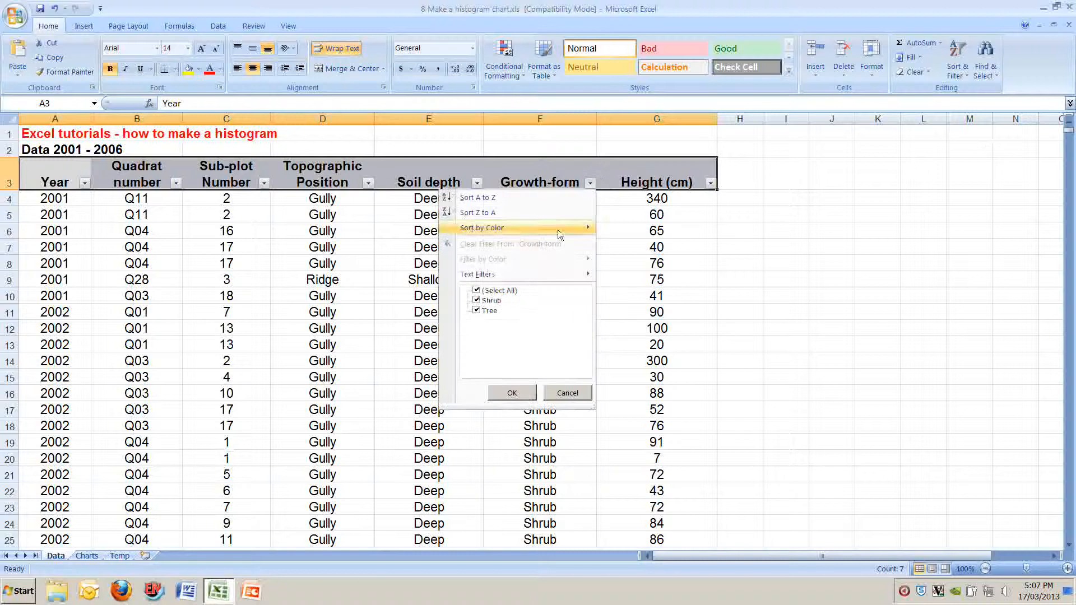
click(494, 290)
click(492, 301)
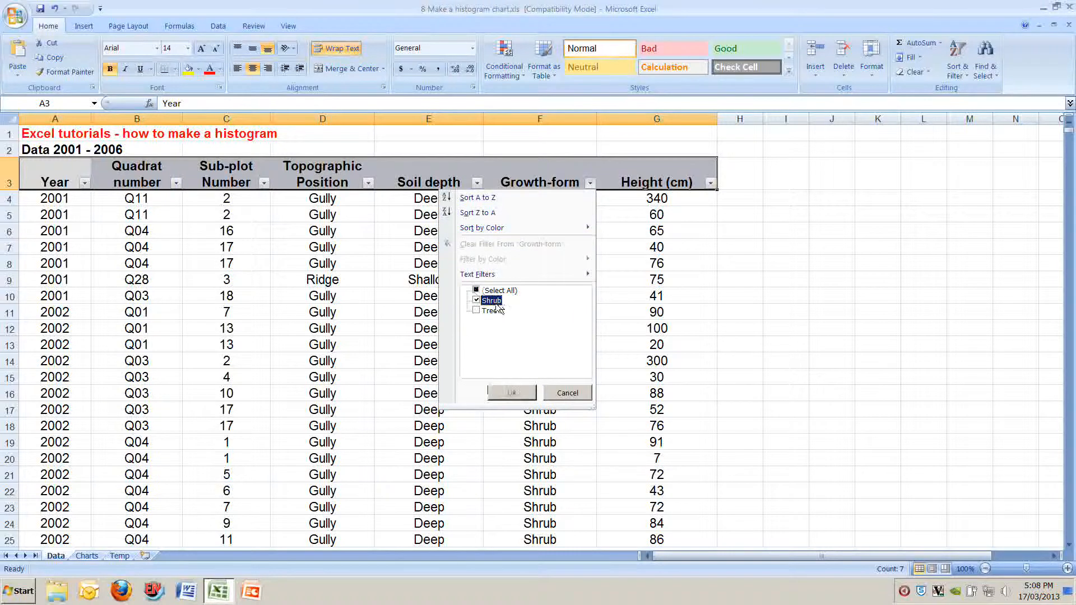
click(518, 392)
scroll(553, 311, down, 12)
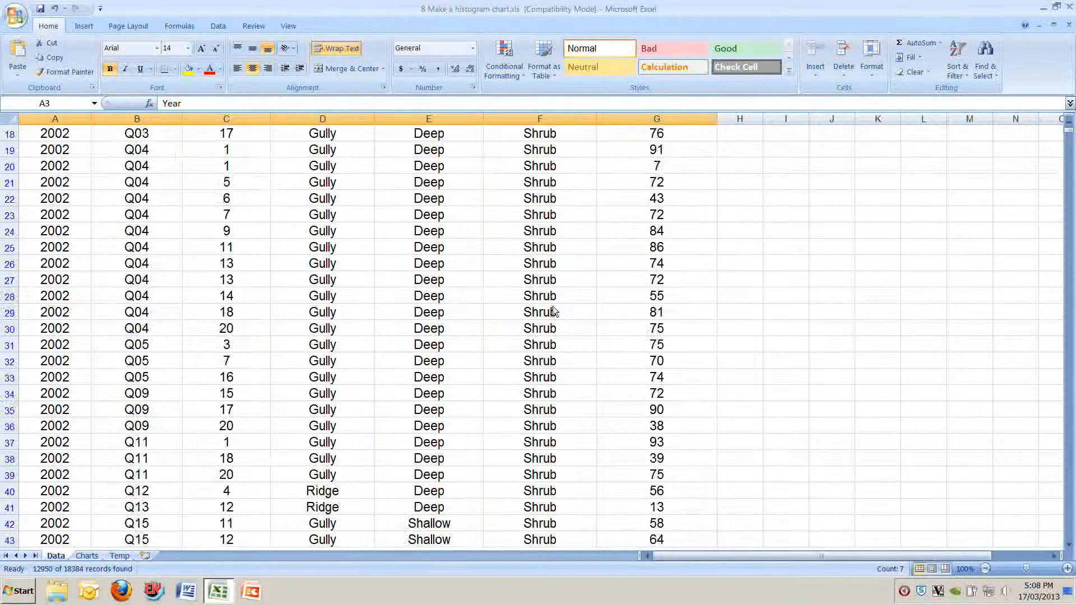
scroll(543, 394, up, 5)
scroll(541, 392, up, 7)
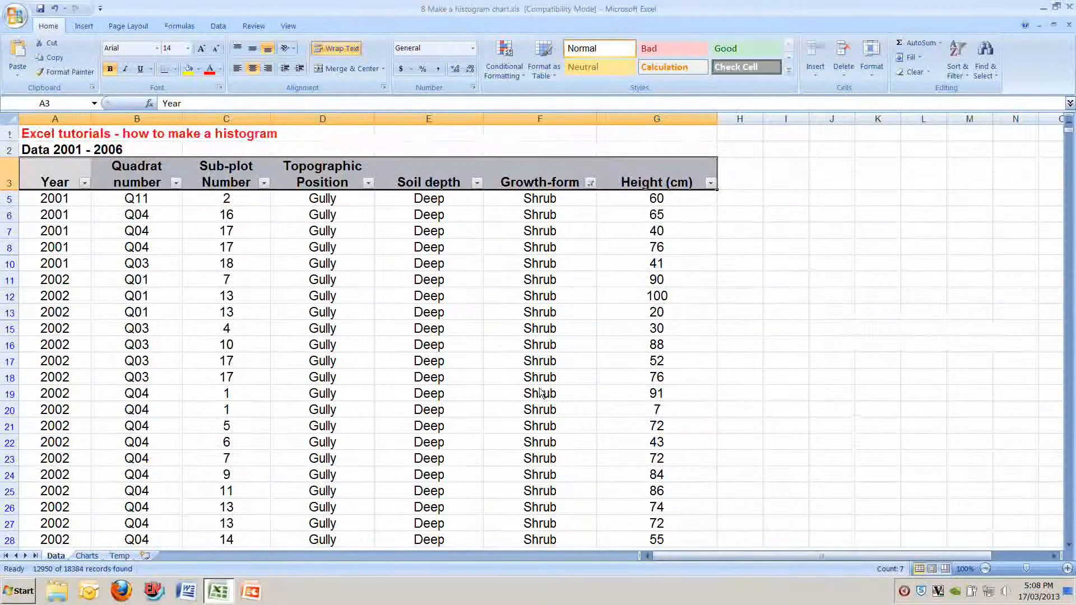
- Copy the filtered Height (cm) column and paste it into the Temp sheet starting at cell A1
click(632, 120)
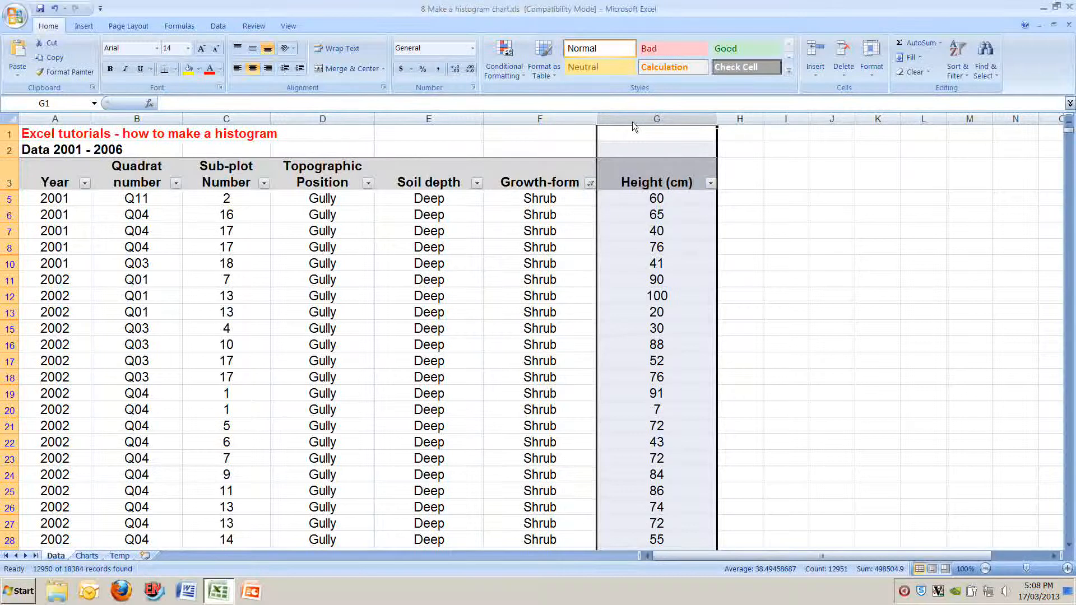
key(ctrl+c)
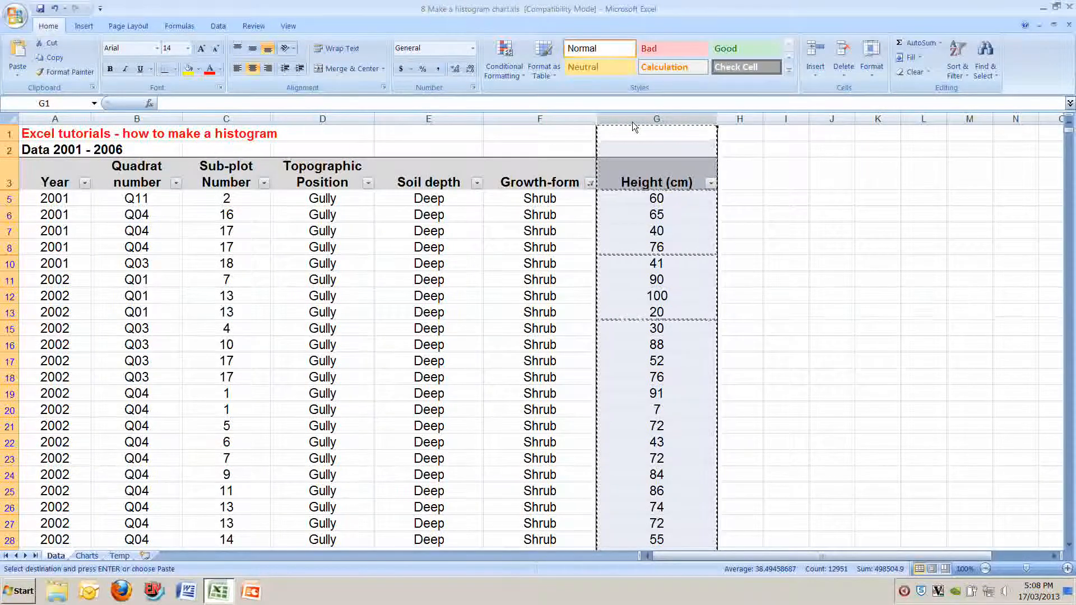
click(121, 557)
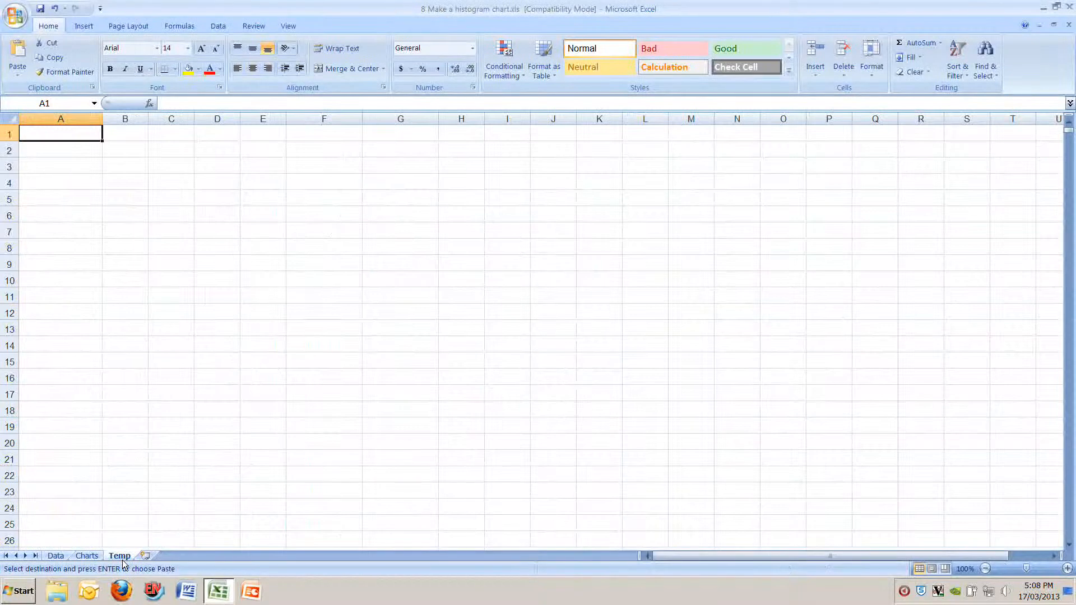
right_click(61, 134)
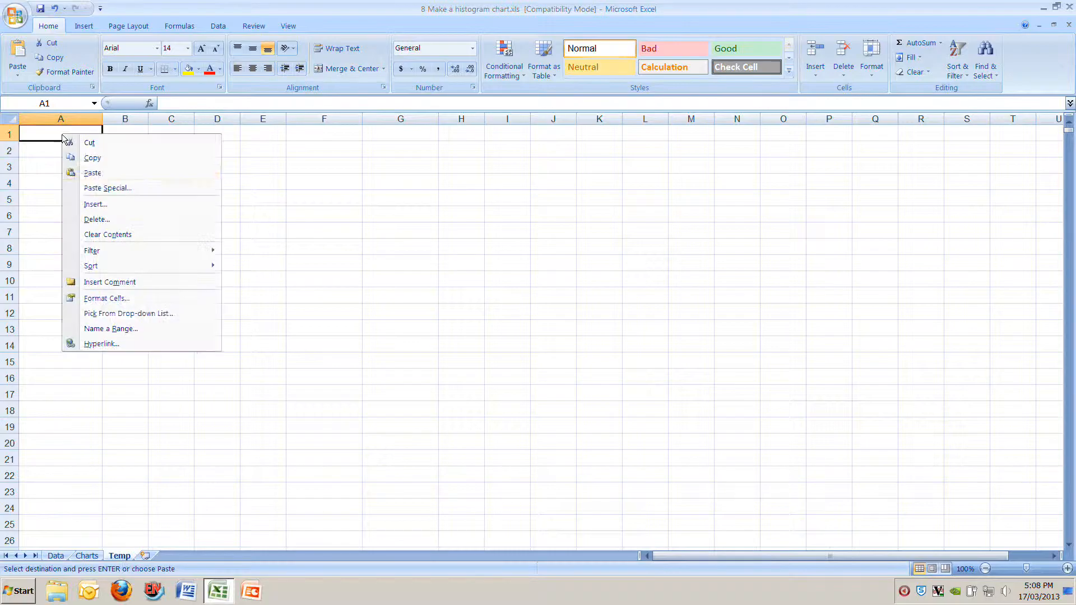
click(92, 174)
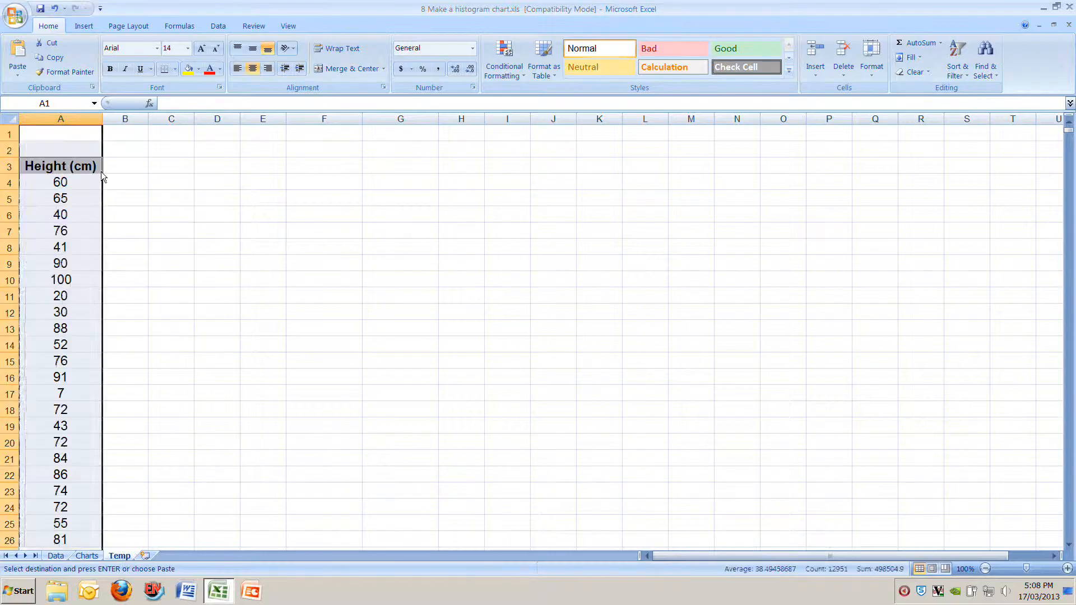
- Look through the pasted Height (cm) values on the Temp sheet down to the last row and back to the header
click(73, 185)
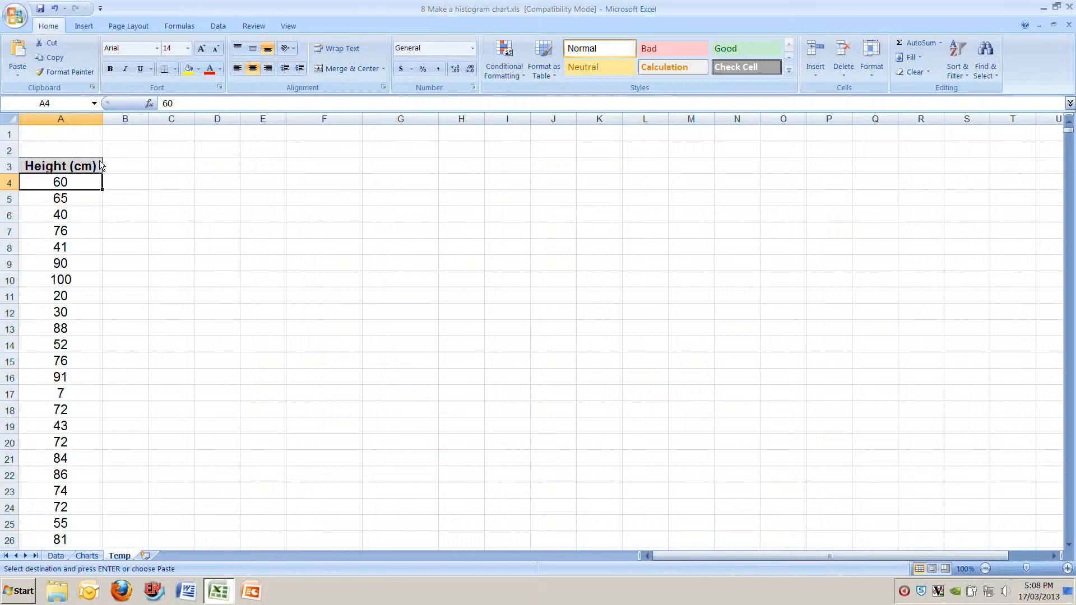
key(Down)
key(Down)
key(Down)
key(Down)
key(Down)
key(Down)
key(Down)
key(Down)
key(Down)
key(Down)
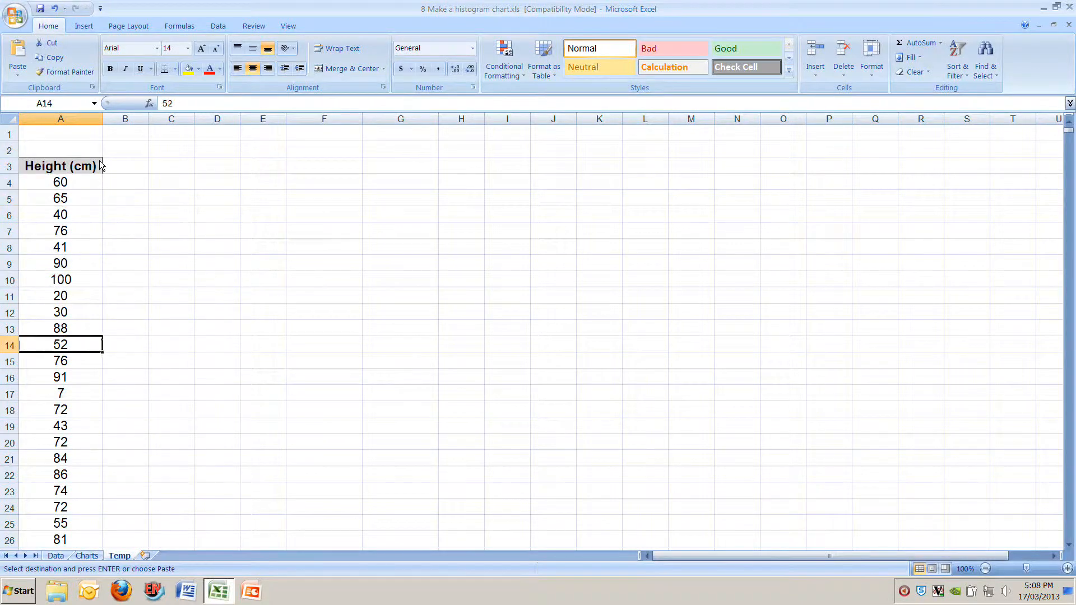
key(ctrl+Down)
key(Down)
key(Up)
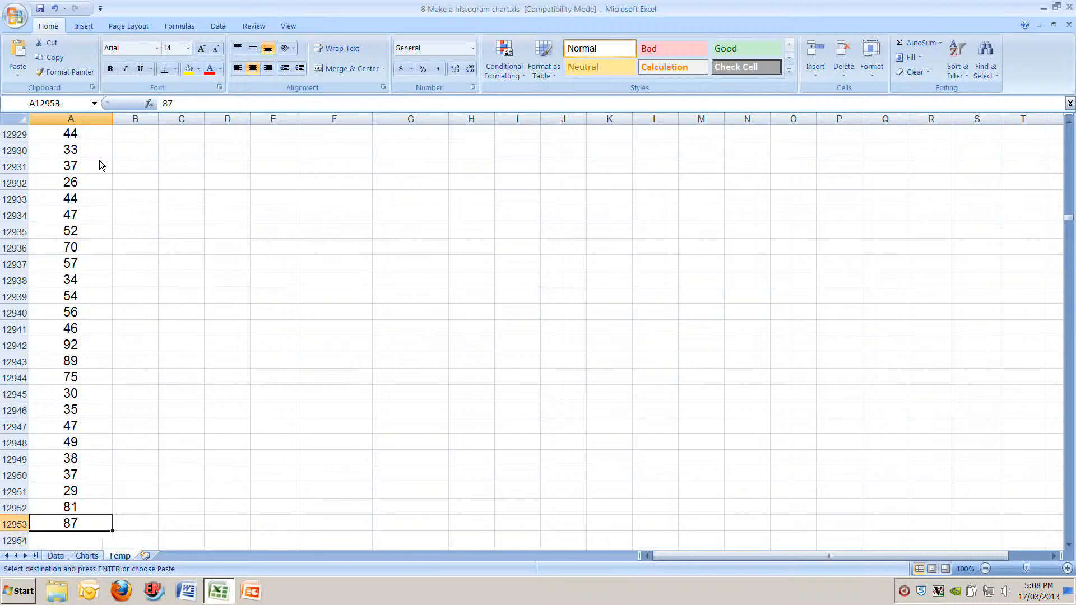
key(ctrl+Up)
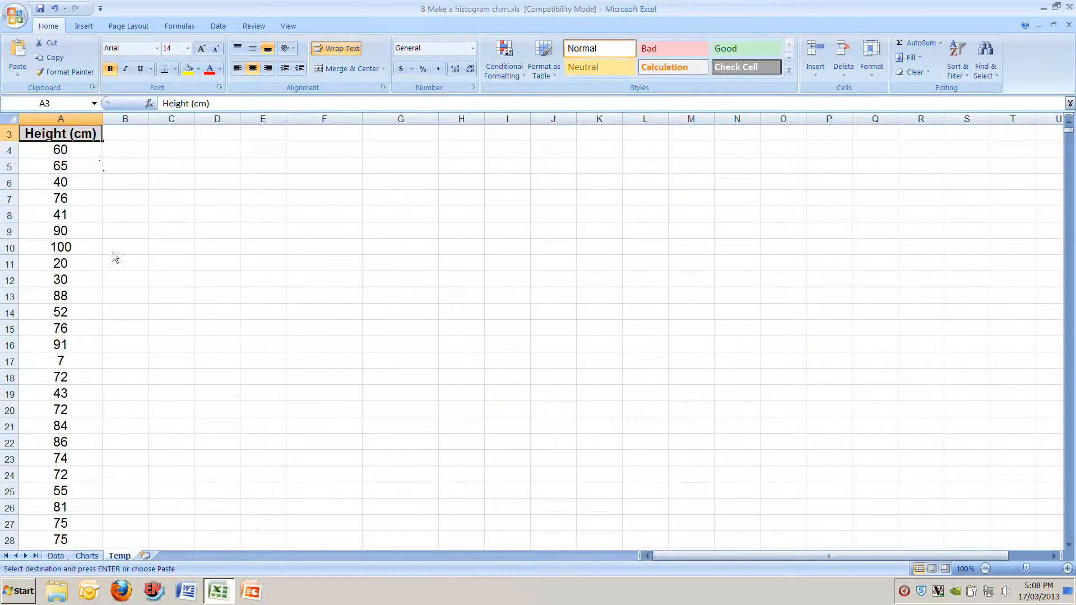
- Check the height classes and finished histogram on the Charts sheet, and return to the Temp sheet
click(87, 556)
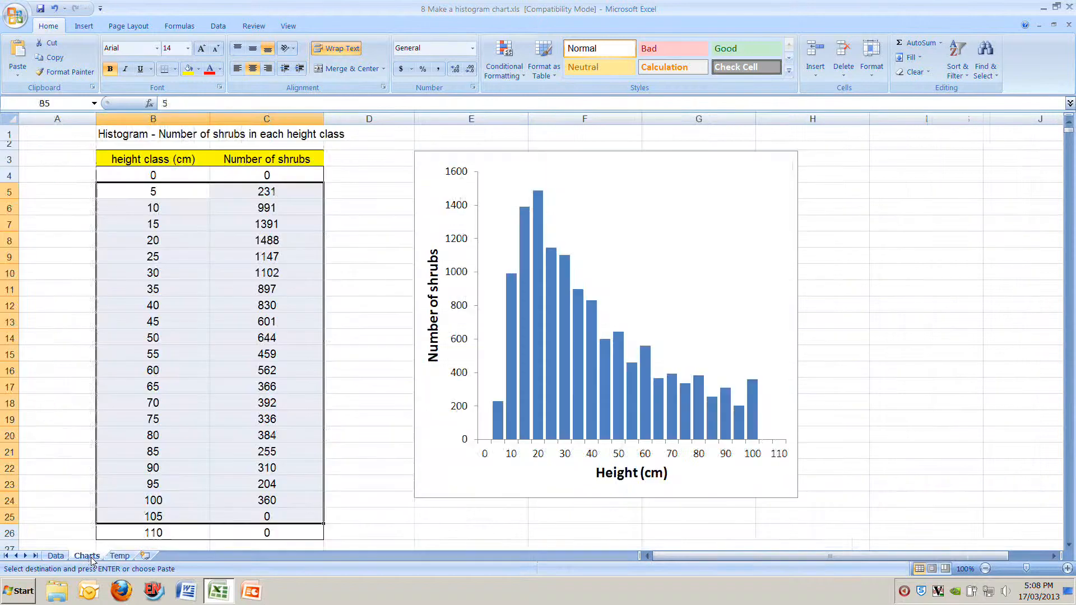
click(118, 518)
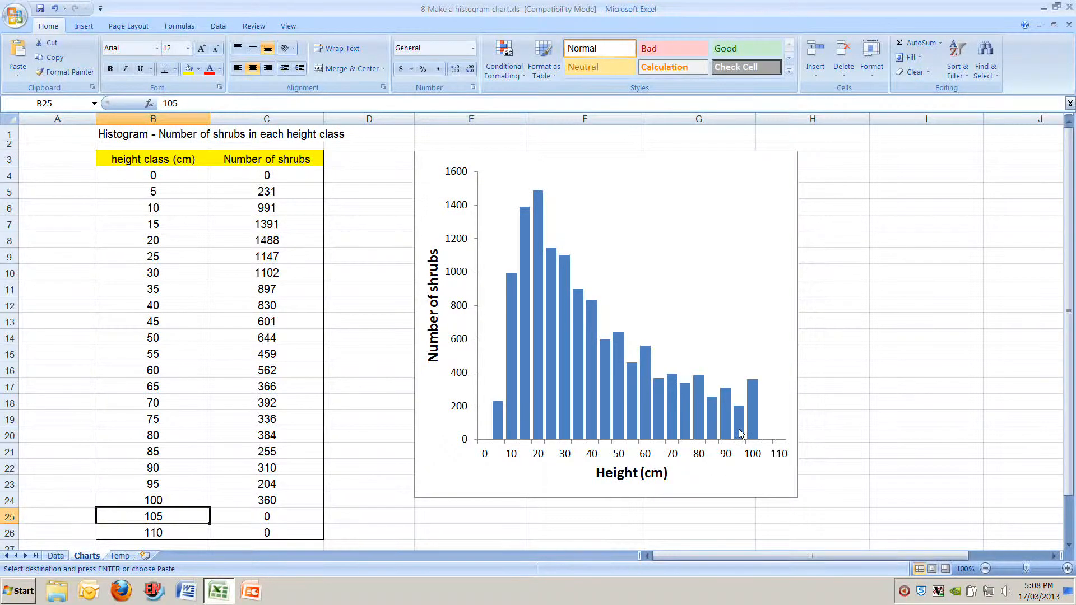
click(131, 556)
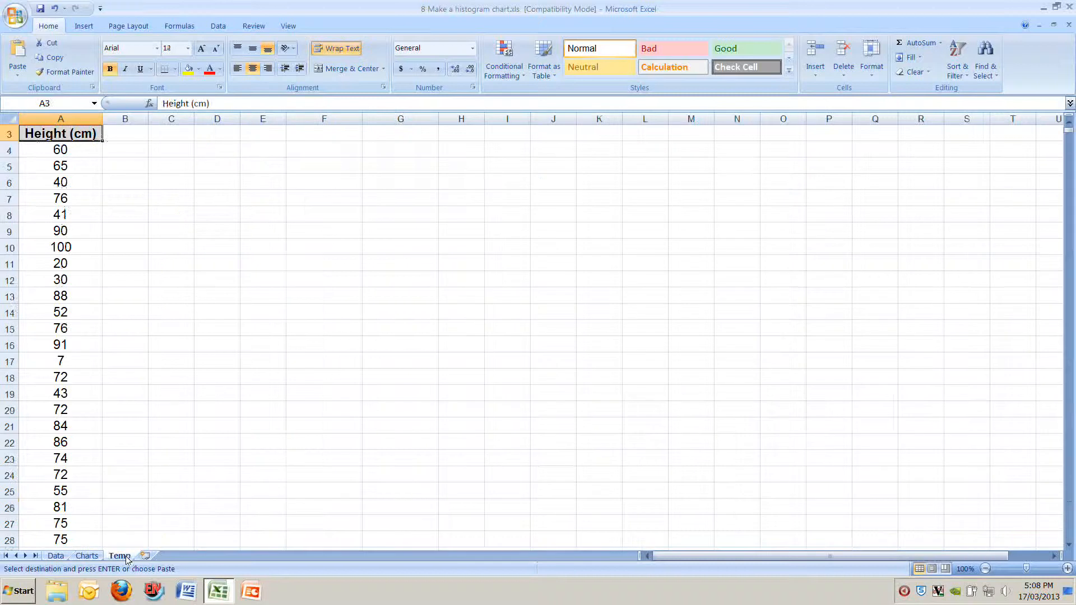
- Calculate the maximum height in cell A12954, below the last value, with the formula =MAX(A4:A12953)
click(63, 189)
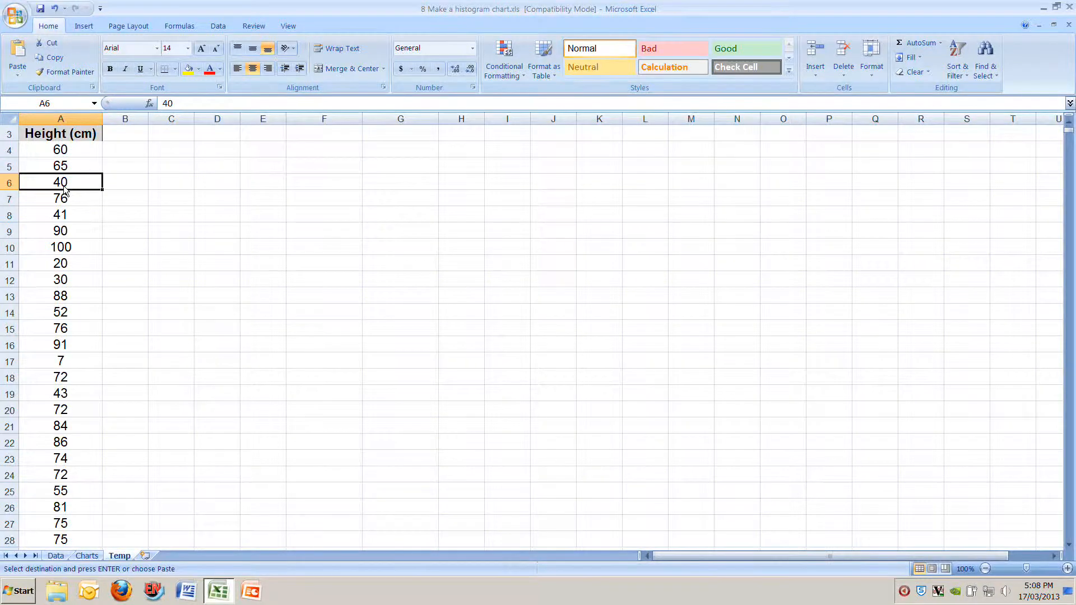
key(ctrl+Down)
key(Down)
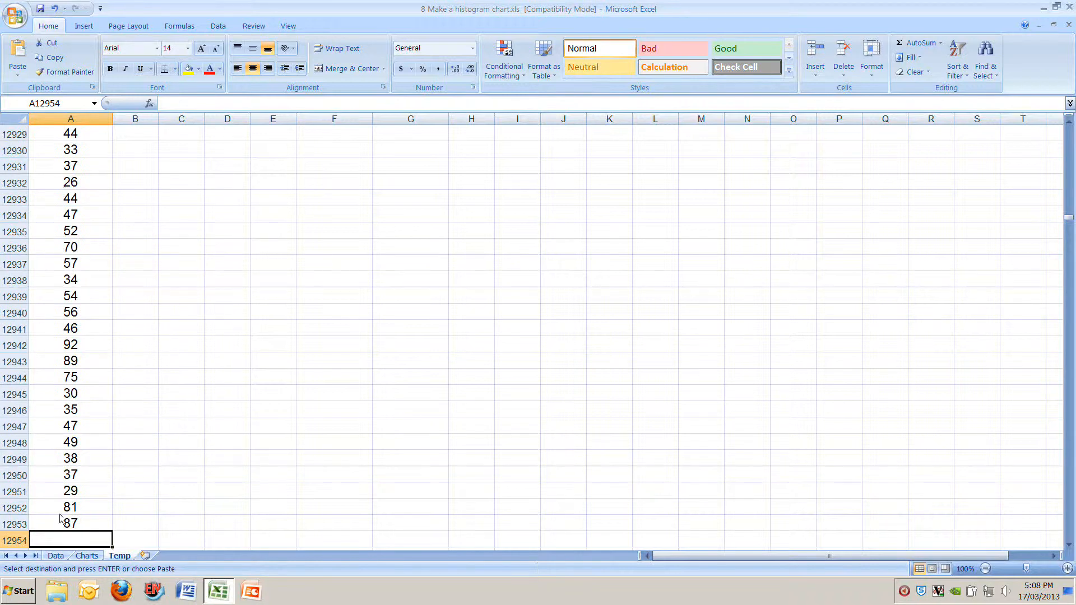
click(941, 44)
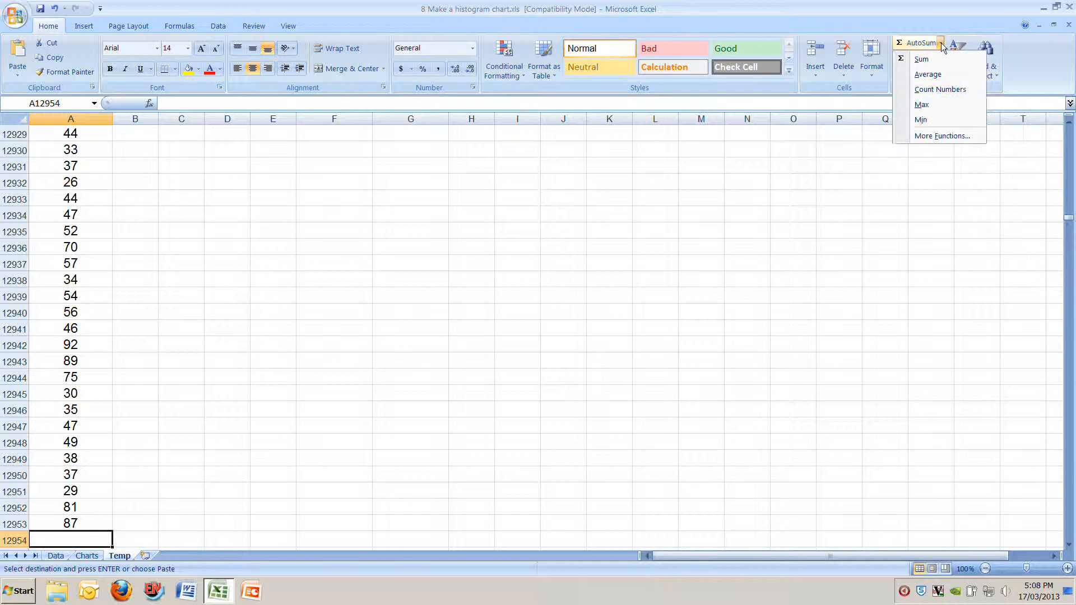
click(921, 105)
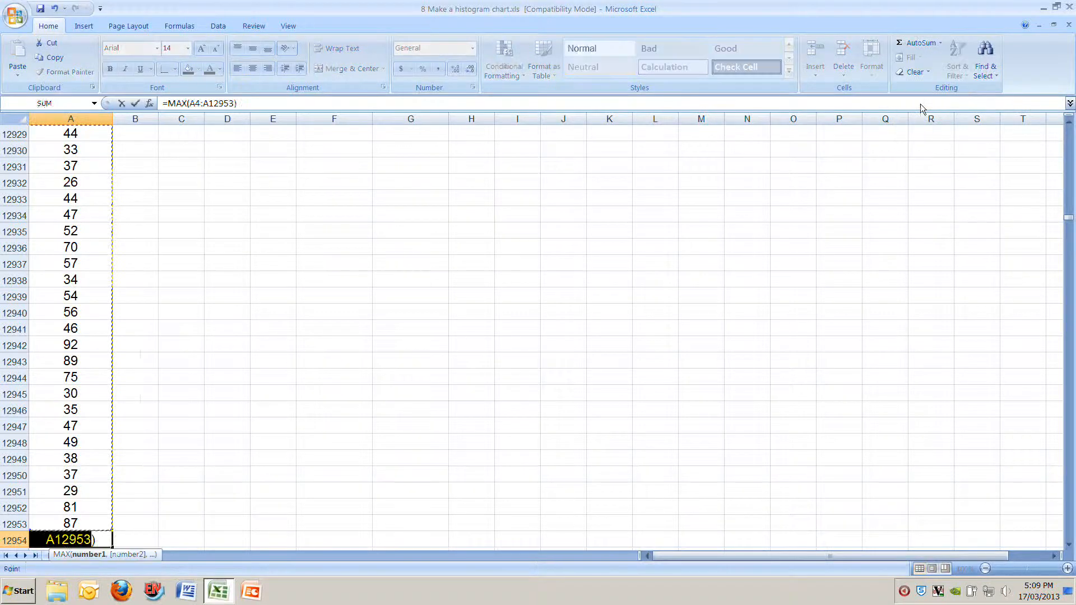
key(Return)
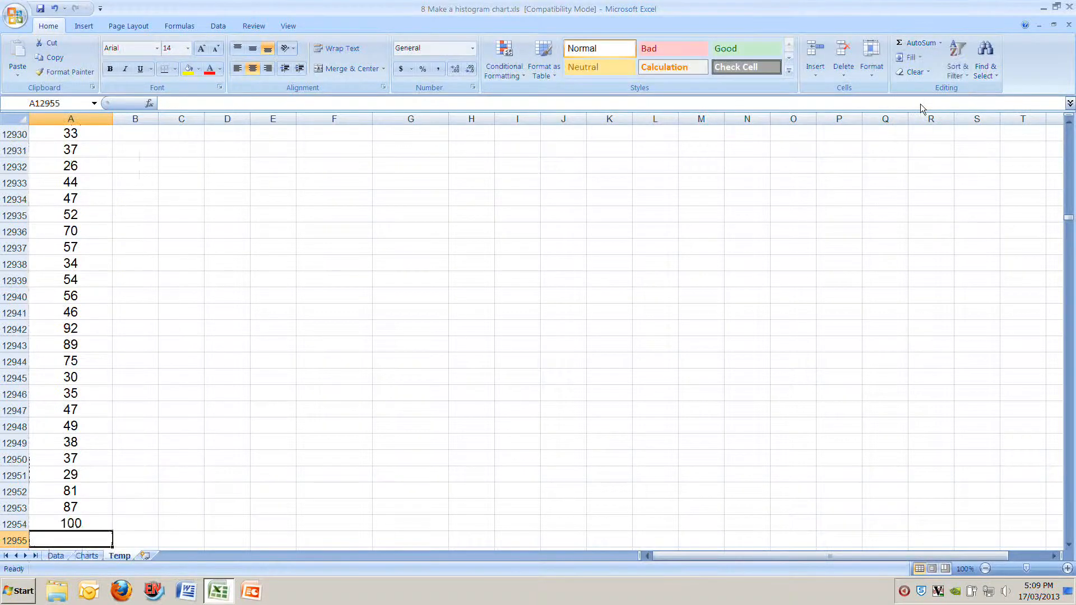
key(Up)
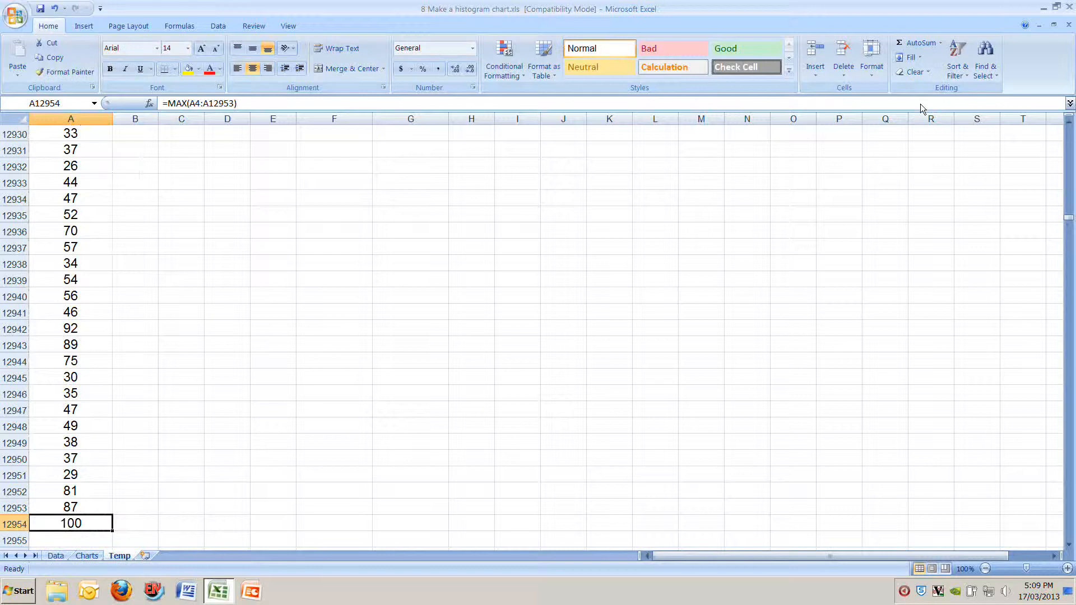
- Review the cell range used by the MAX formula in A12954, and delete the formula
click(208, 105)
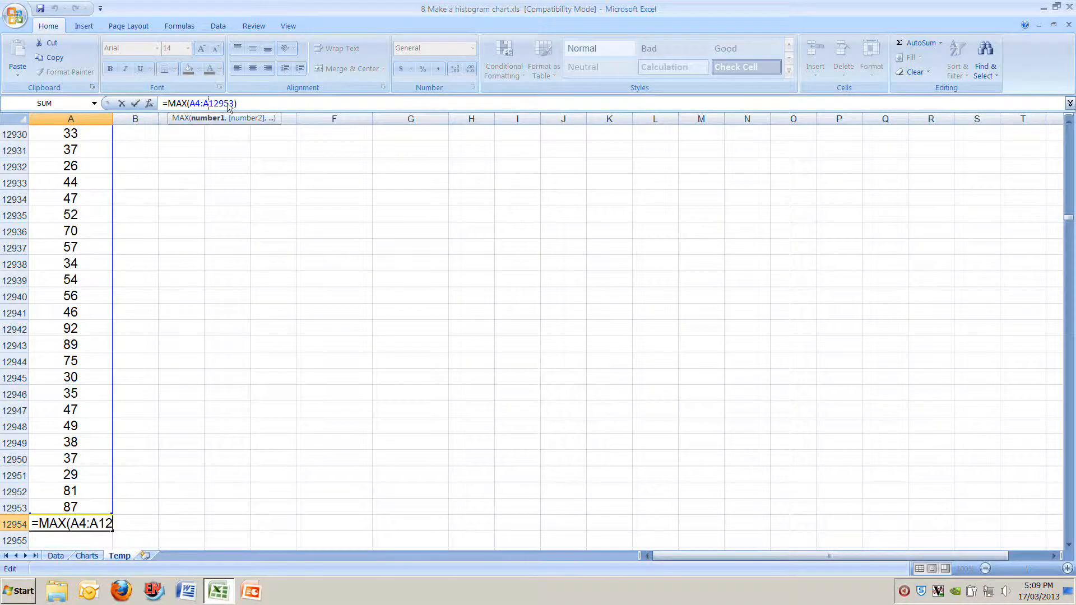
key(Return)
key(Up)
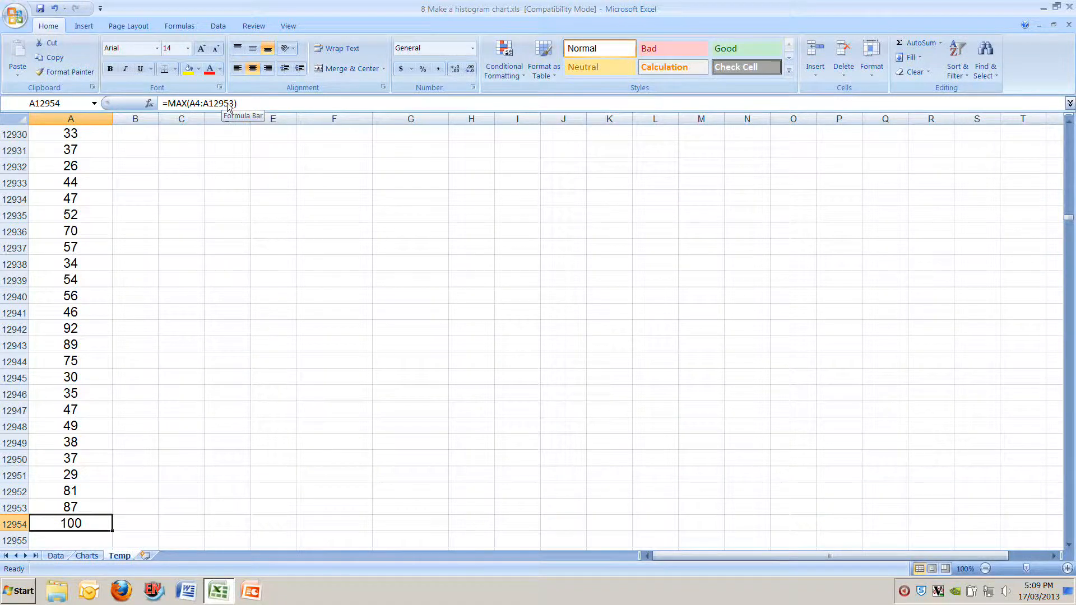
key(Delete)
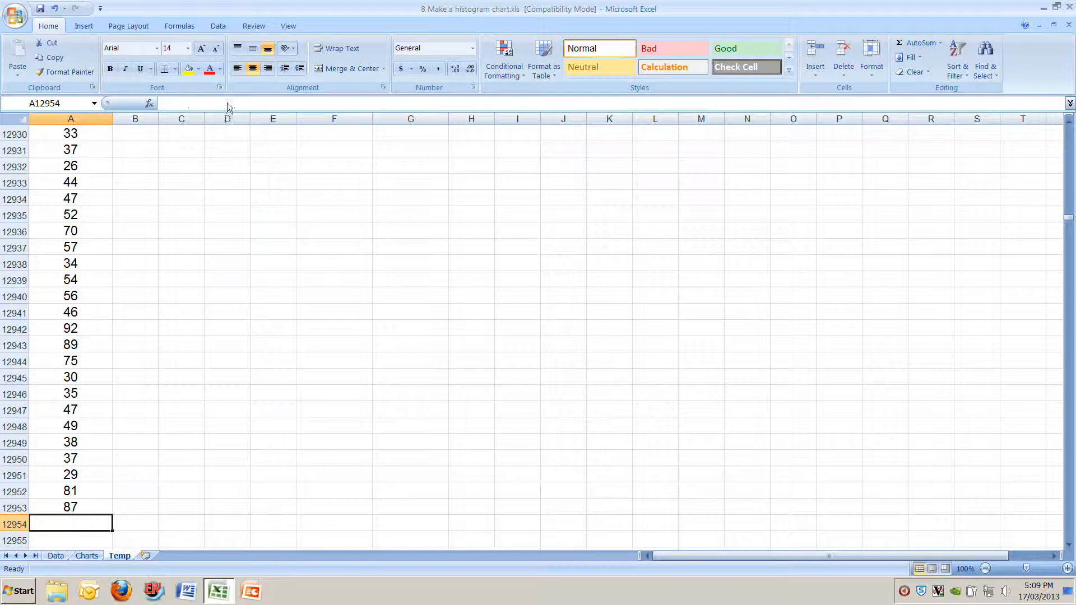
- Examine the height class values in B4:B26 on the Charts sheet, and return to the Temp sheet
key(ctrl+Home)
click(170, 161)
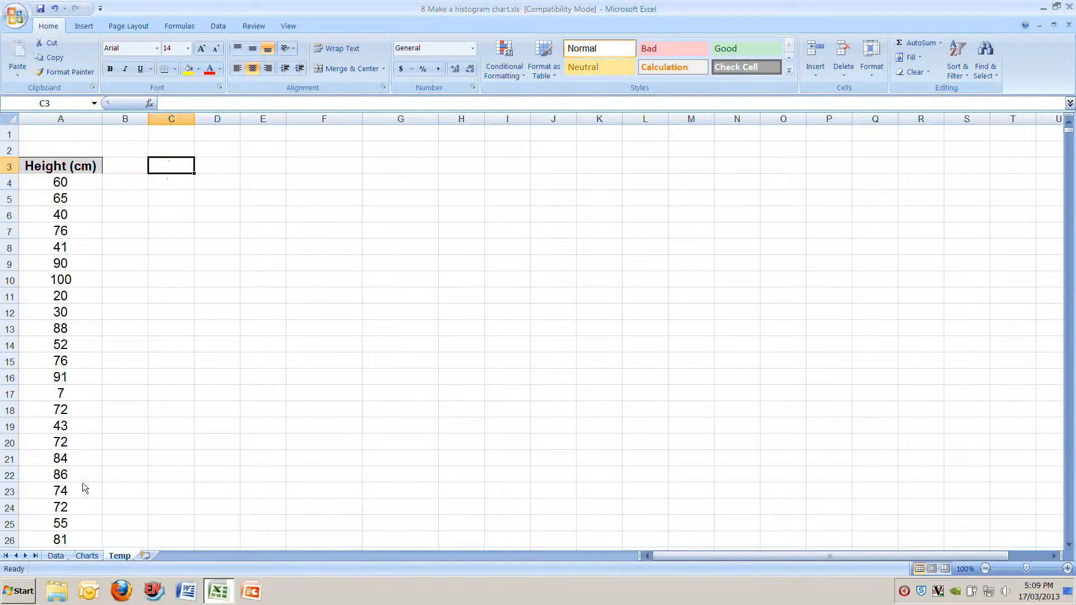
click(80, 557)
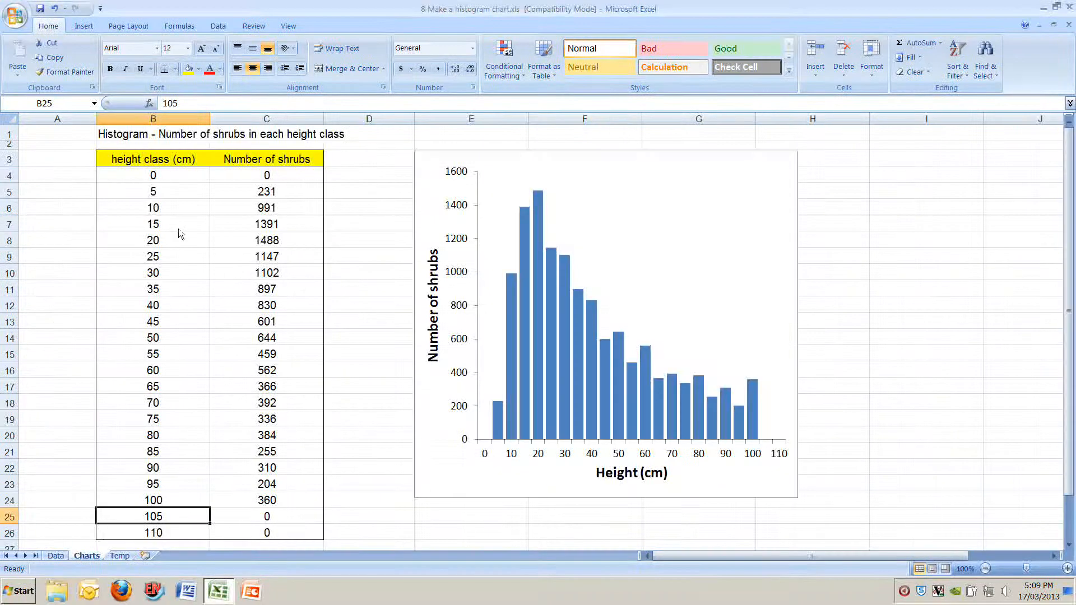
drag(153, 175, 167, 537)
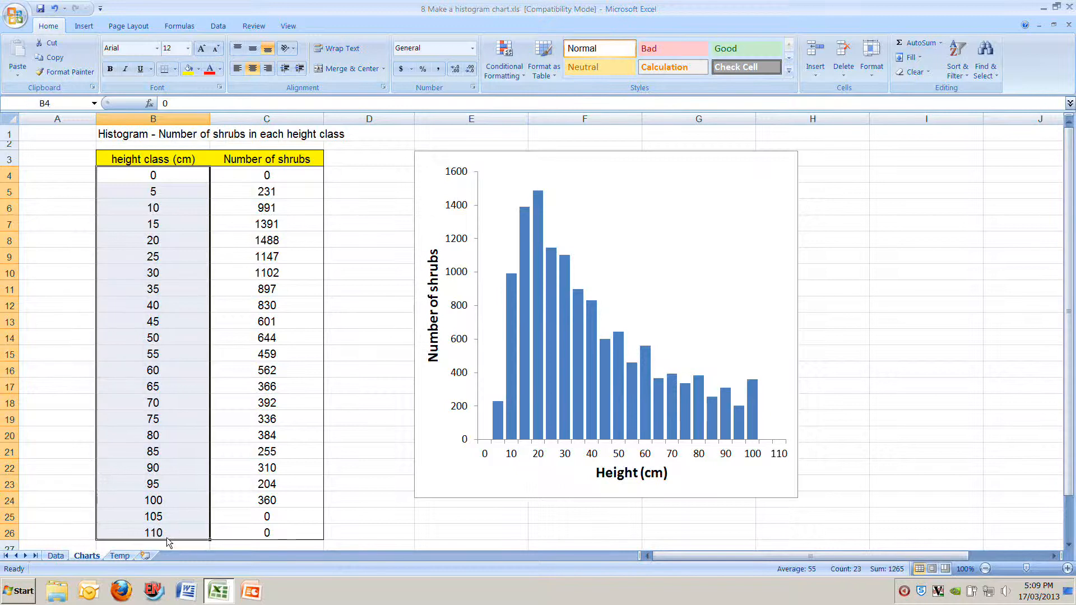
click(112, 557)
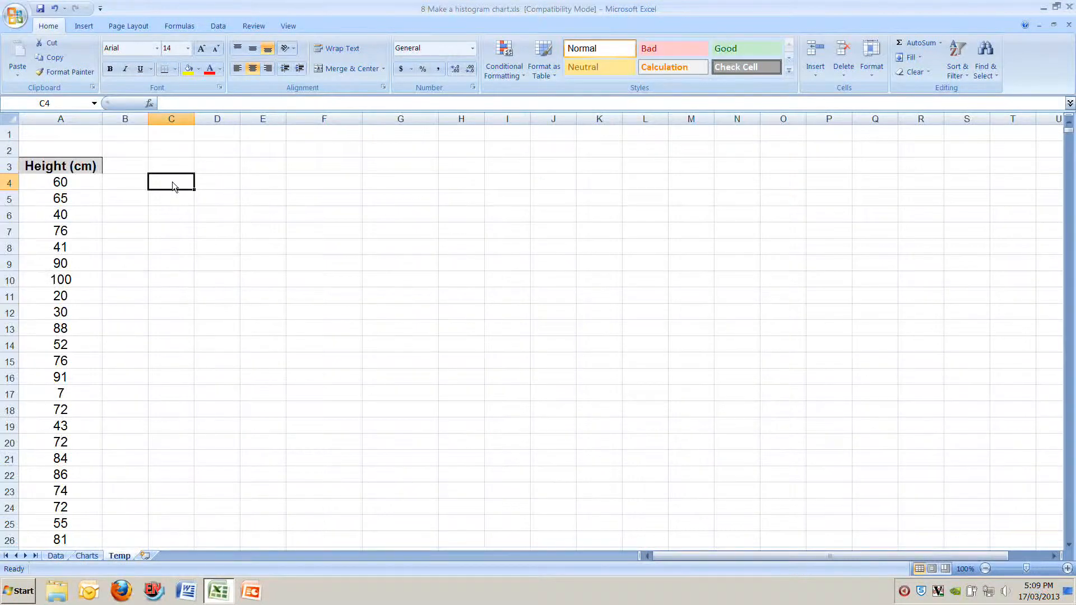
- Enter the first height classes 0, 5, 10, 15 and 20 in cells C5:C9 of the Temp sheet
key(Return)
text(0)
key(Return)
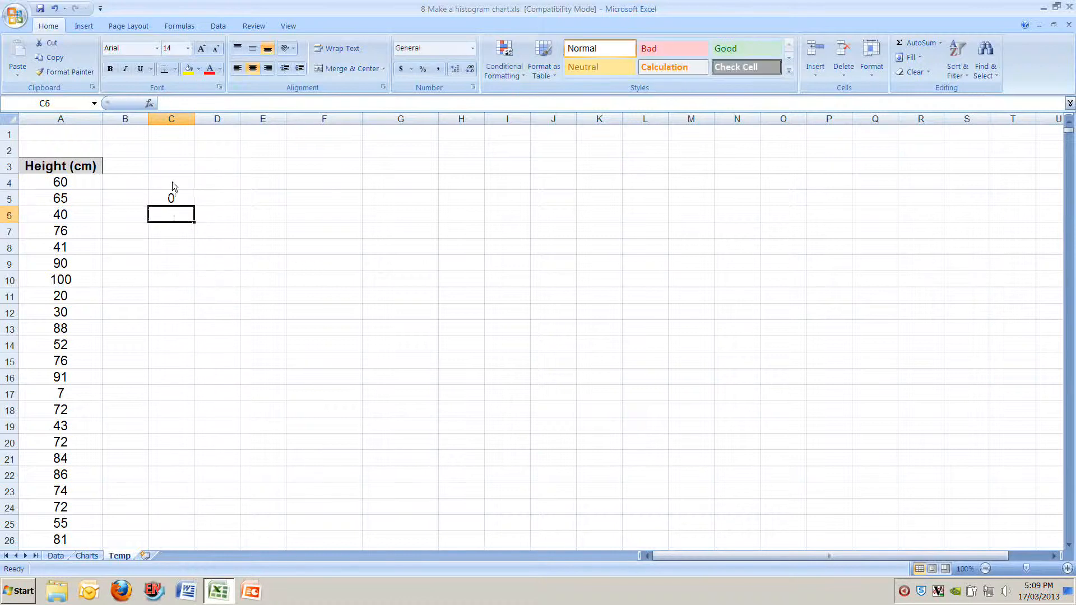
text(5)
key(Return)
text(10)
key(Return)
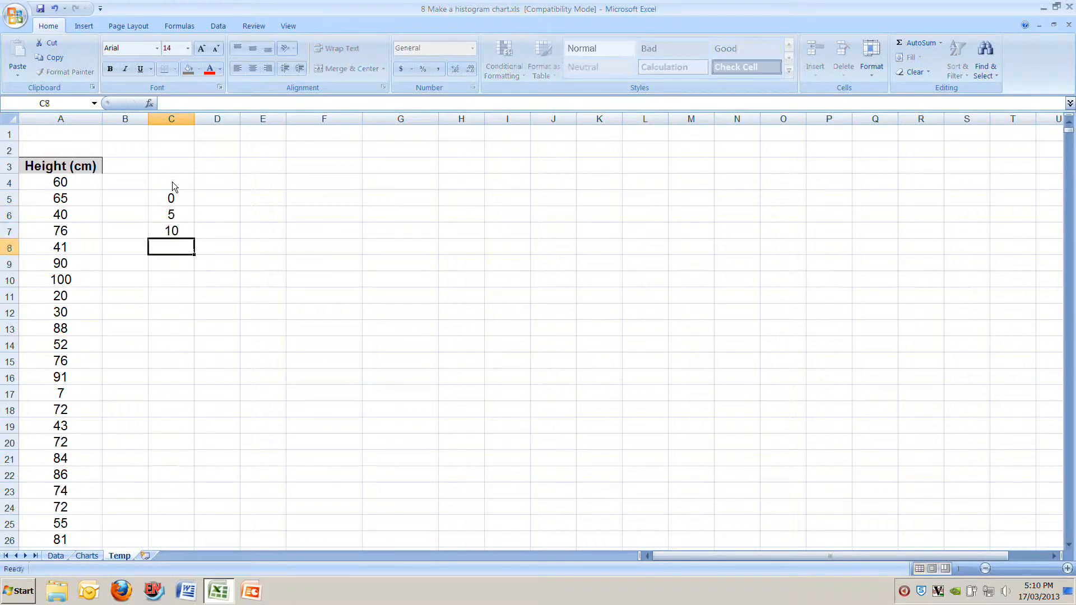
text(15)
key(Return)
text(20)
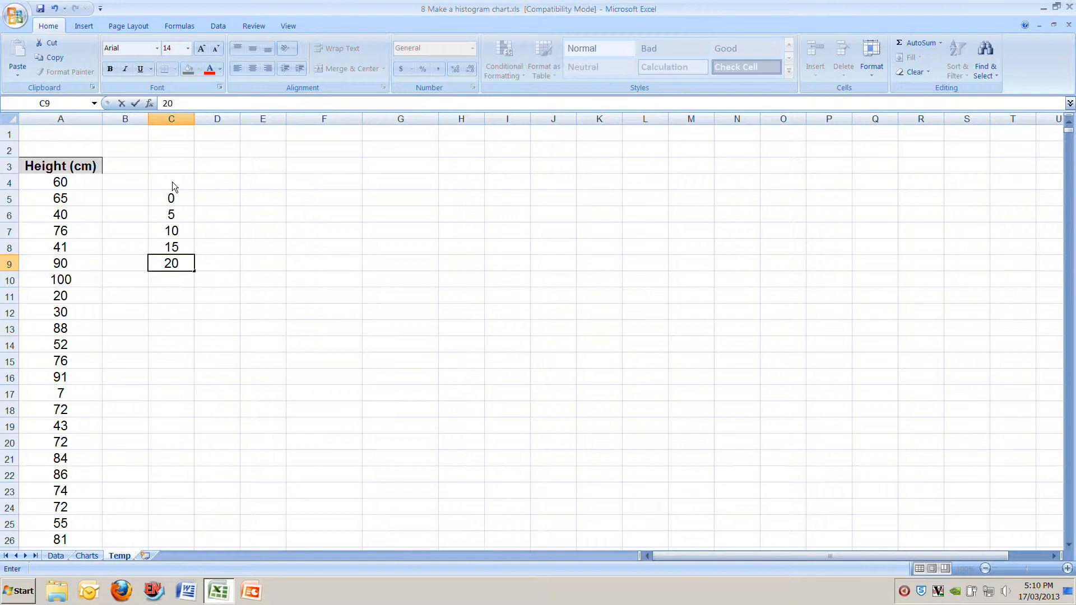
key(Return)
- Extend the height class series in column C in steps of 5 down to 105 in cell C26
mouse_move(182, 197)
mouse_down()
mouse_move(194, 241)
mouse_move(186, 267)
mouse_move(200, 280)
mouse_move(191, 257)
mouse_move(186, 519)
mouse_move(201, 546)
mouse_up()
scroll(247, 425, down, 1)
scroll(247, 425, up, 1)
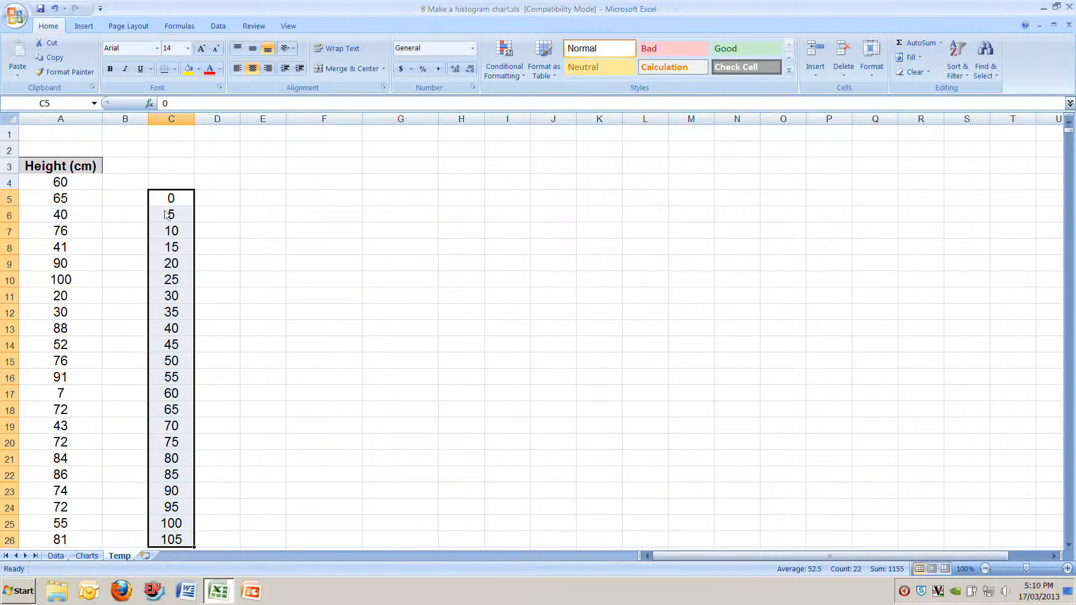
- Label the height class column with the heading "bins" in cell C3
click(180, 169)
text(bins)
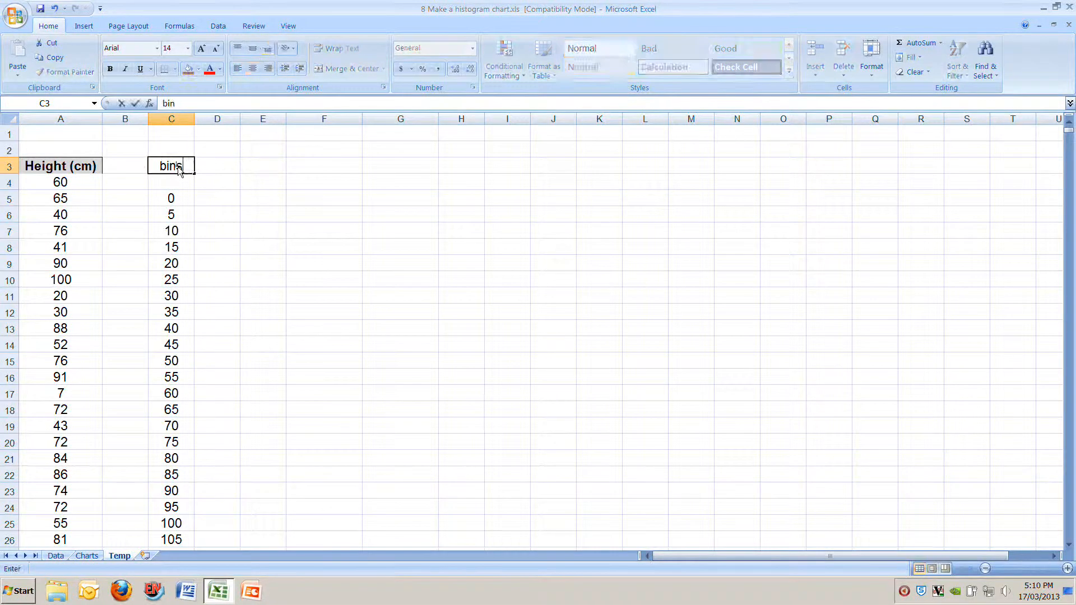
key(Return)
- Check the first and last cells of the height values in column A and of the bins in column C
key(Left)
key(Left)
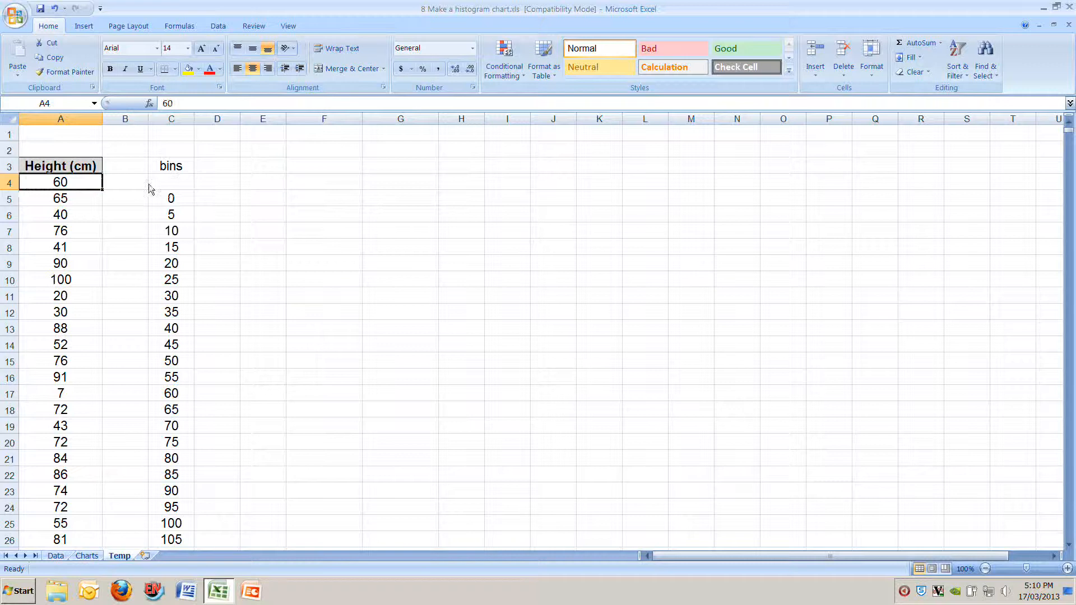
click(172, 199)
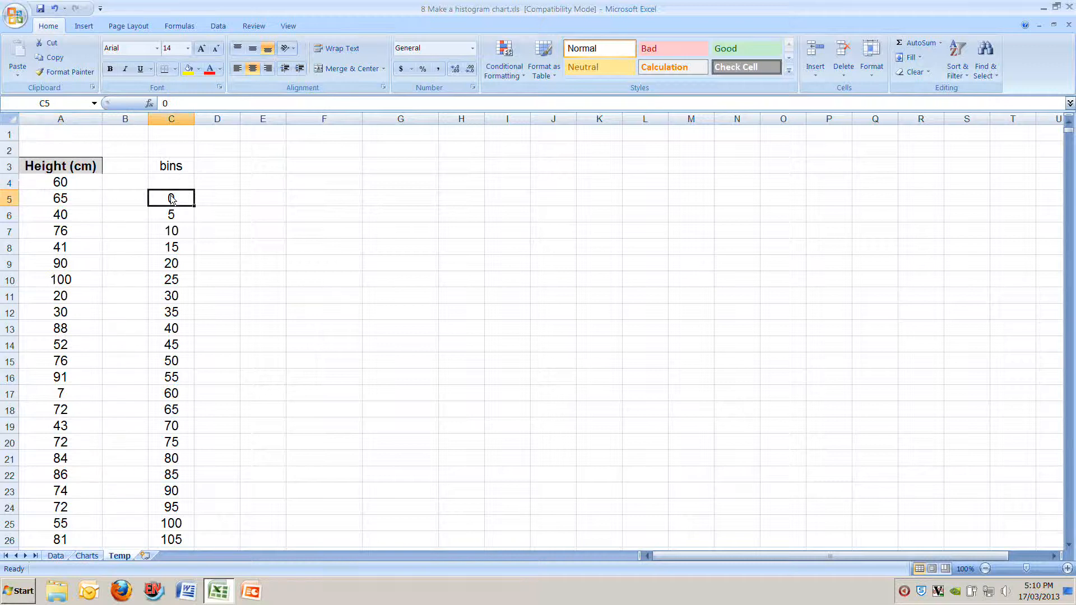
click(69, 186)
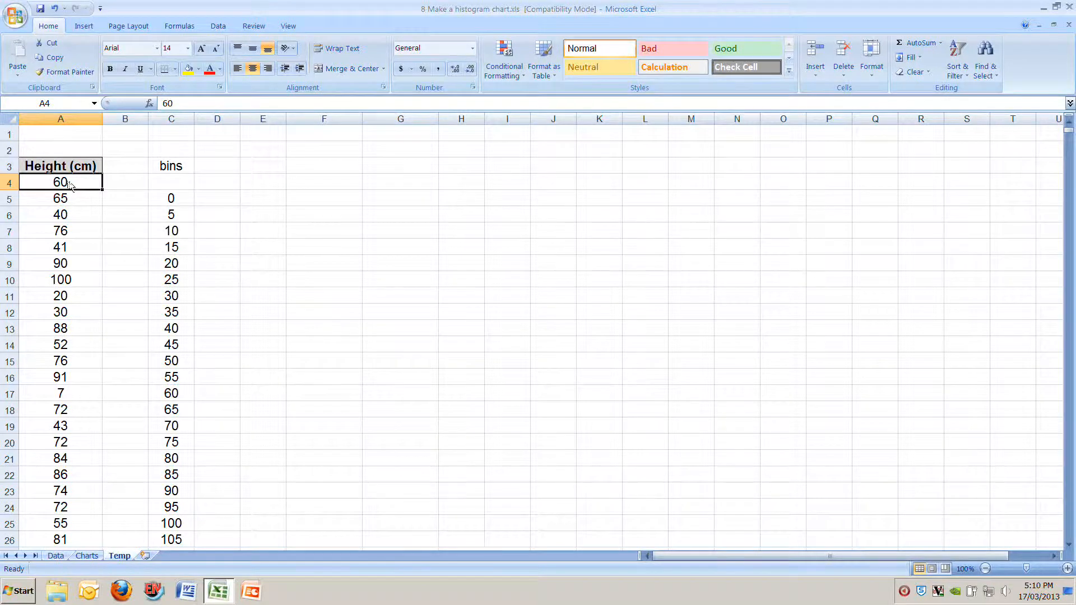
click(80, 124)
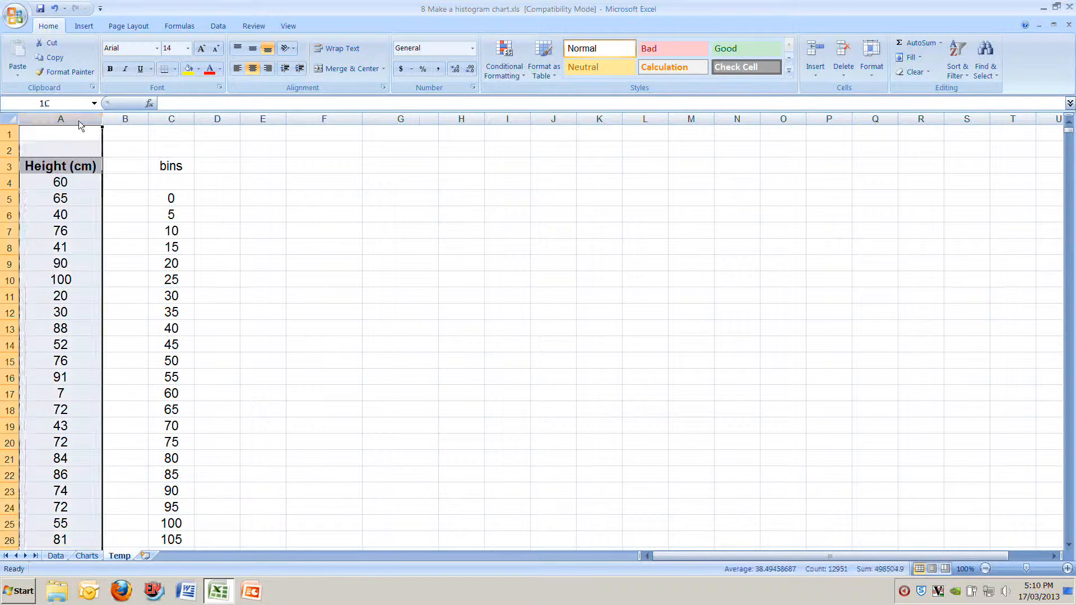
click(65, 186)
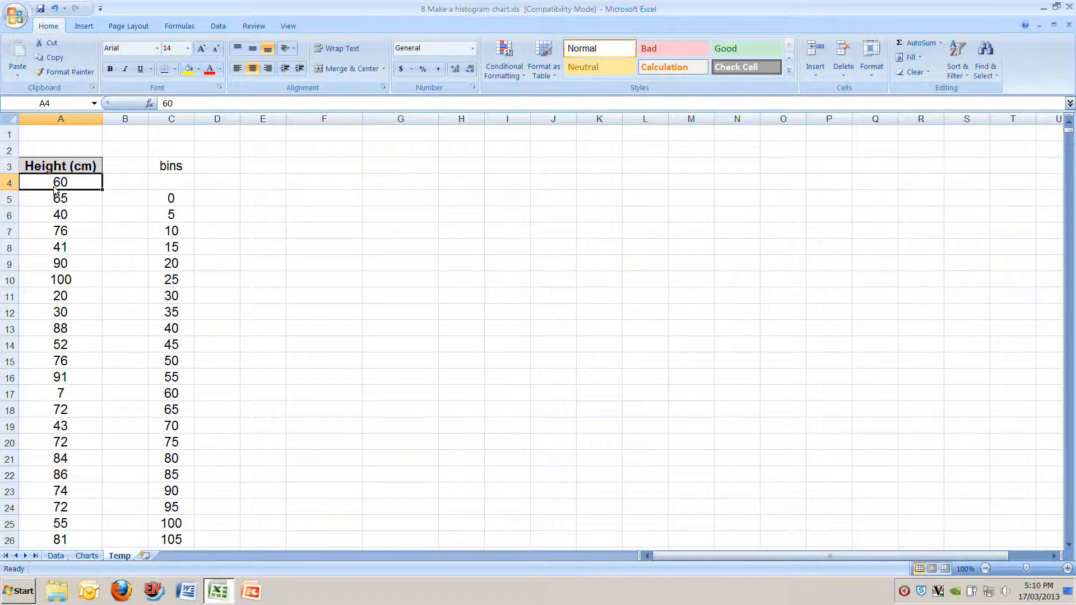
key(ctrl+Down)
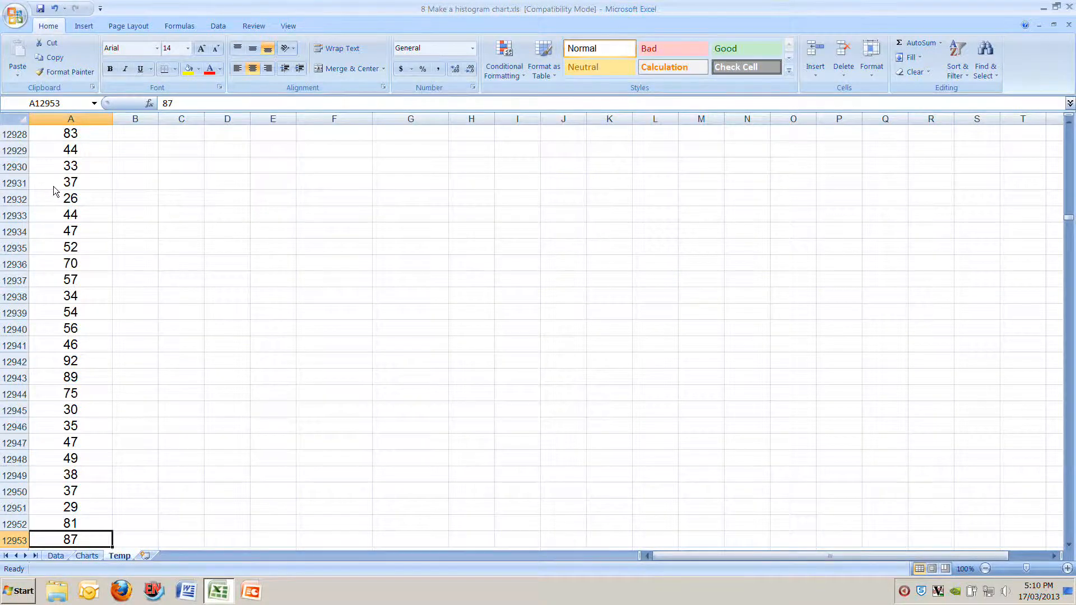
key(ctrl+Home)
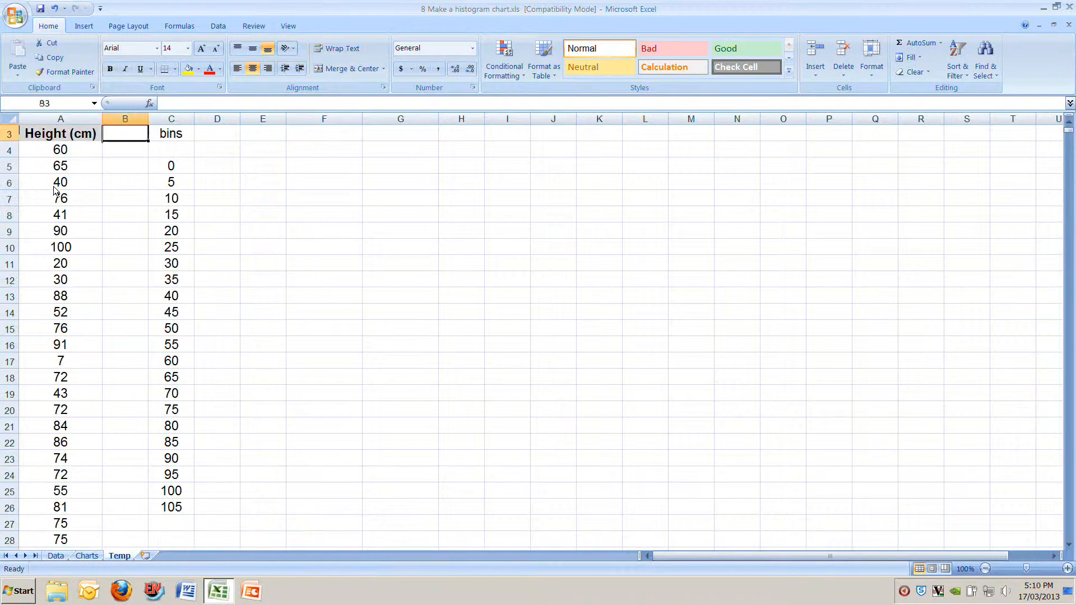
key(Right)
key(Down)
key(Down)
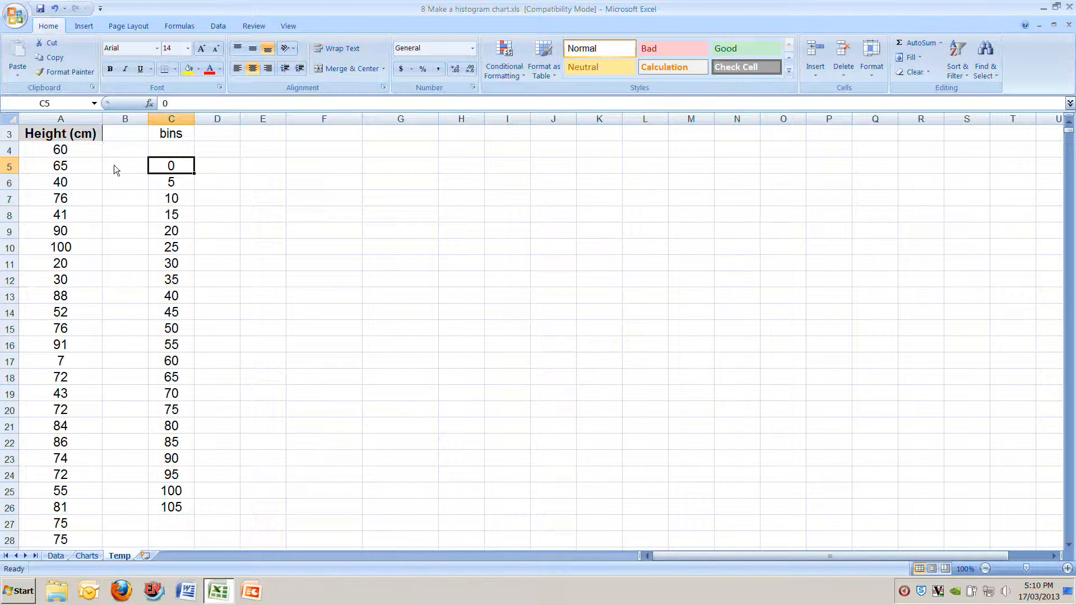
key(ctrl+Down)
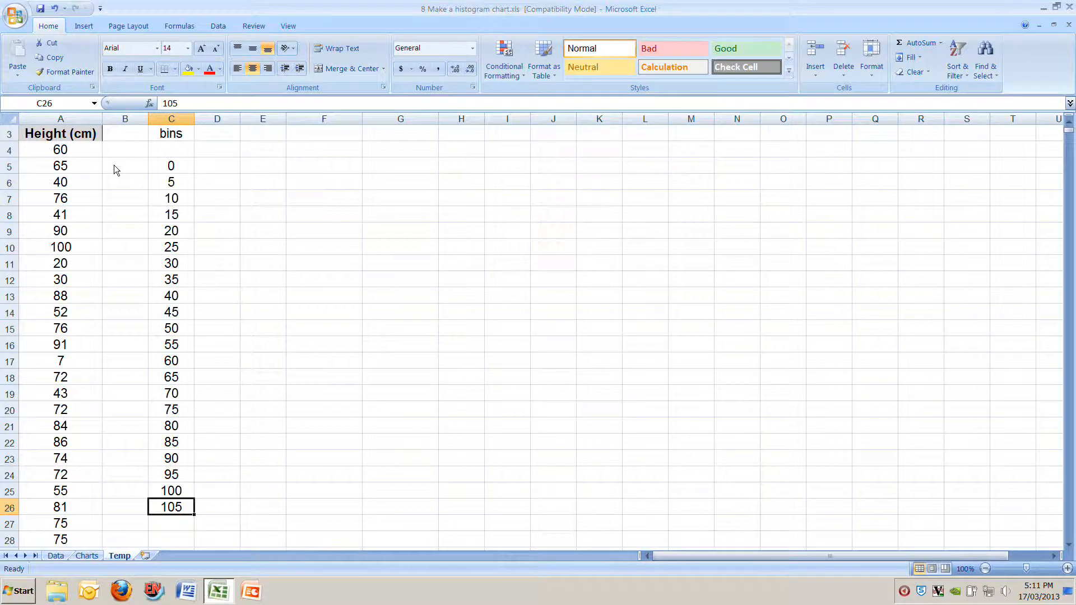
scroll(114, 165, up, 1)
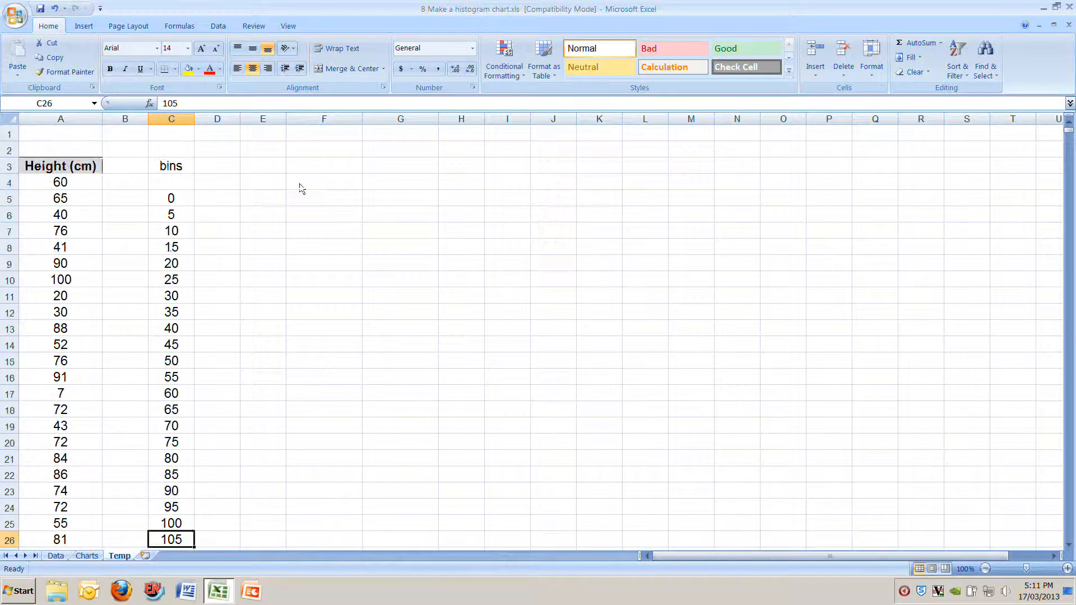
- Set up a Histogram analysis with input range A4:A12953 and bin range C5:C26
click(253, 170)
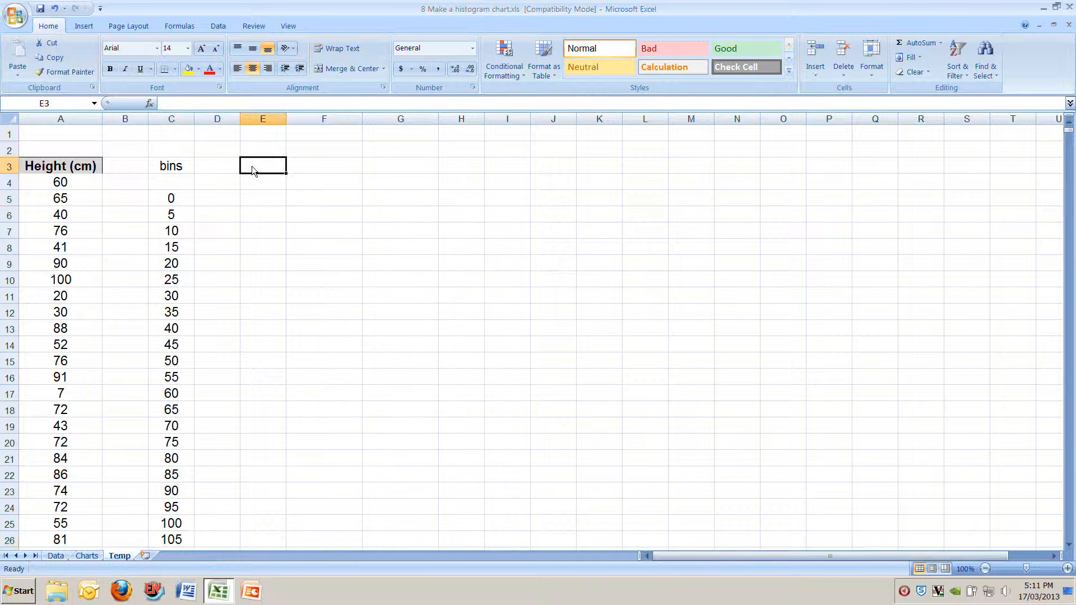
click(217, 28)
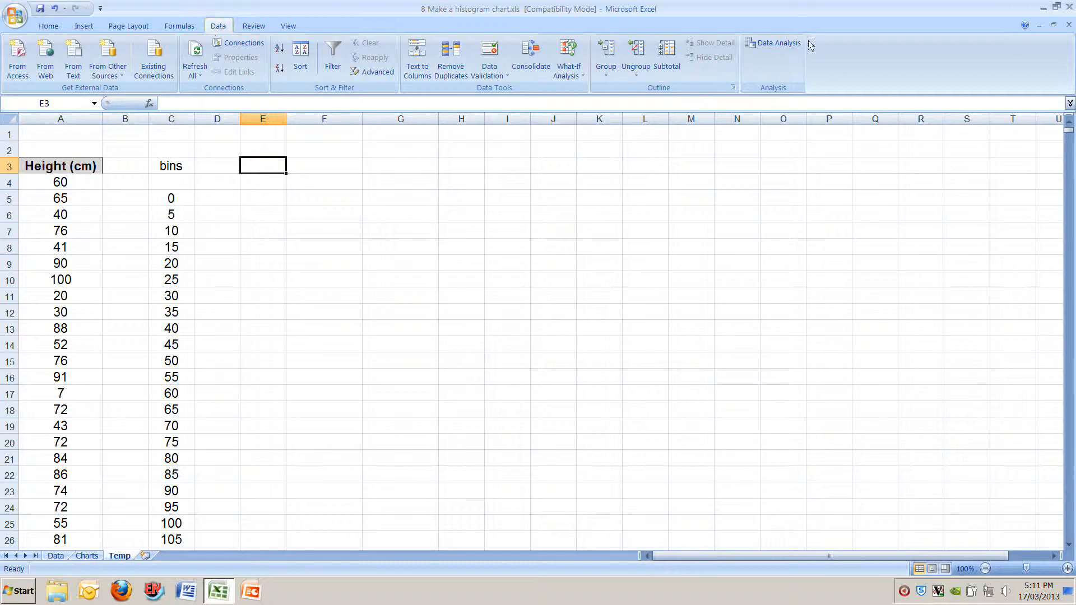
click(776, 44)
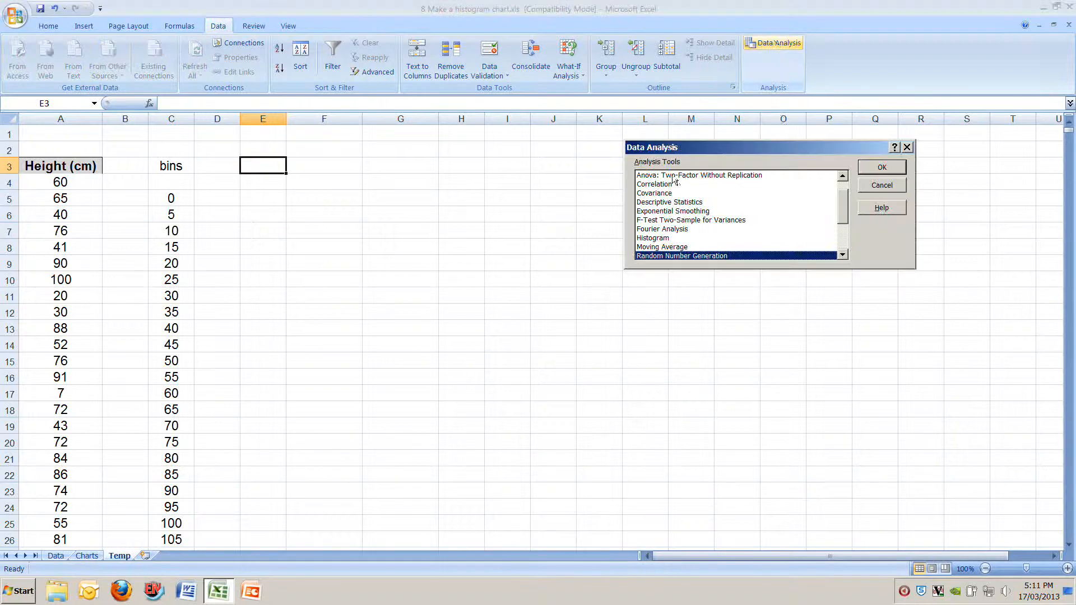
click(667, 241)
click(888, 168)
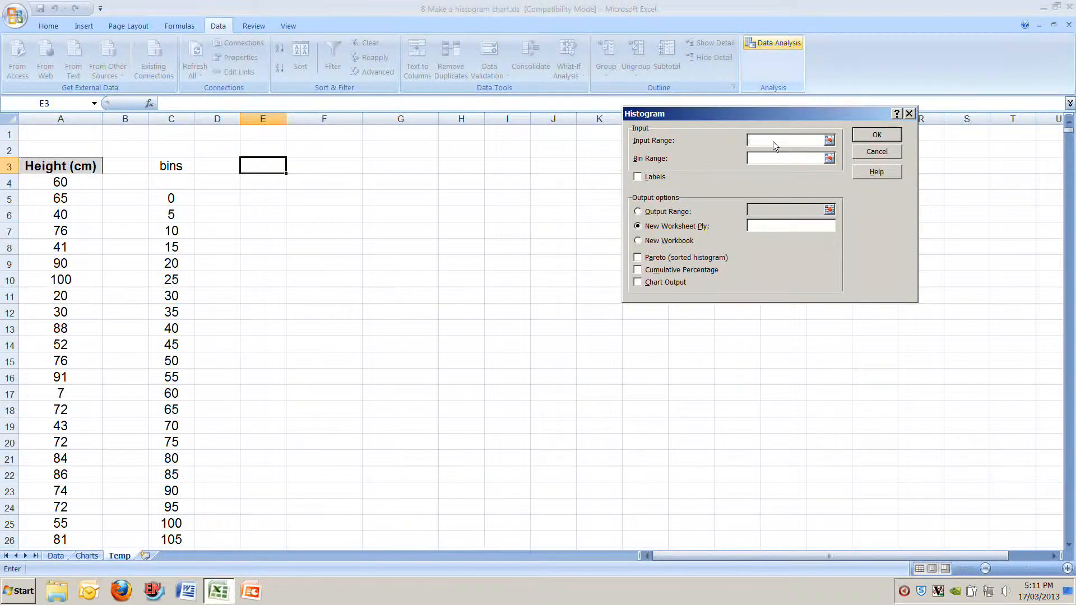
text(a4)
text(c)
text(5:)
text(c26)
- Send the histogram output to cell E5 of the current sheet and run the analysis
click(637, 212)
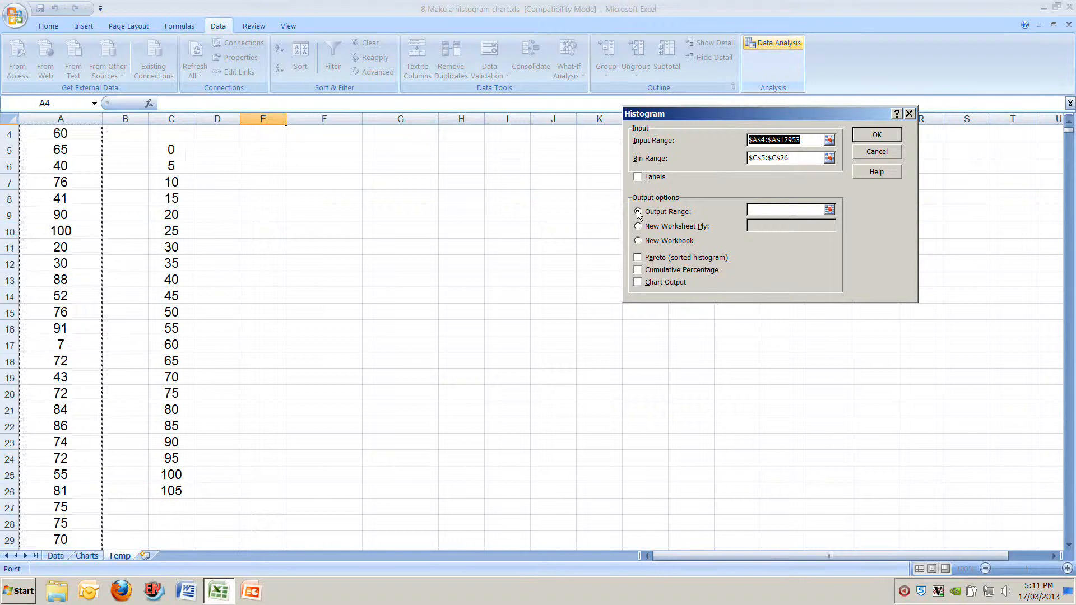
click(757, 210)
text(e5)
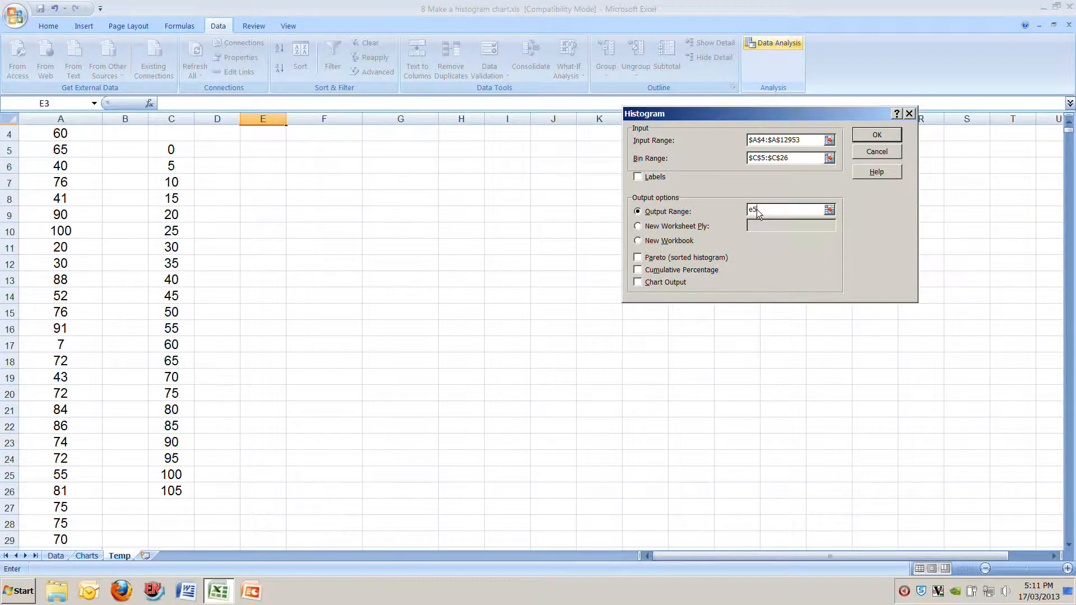
click(876, 134)
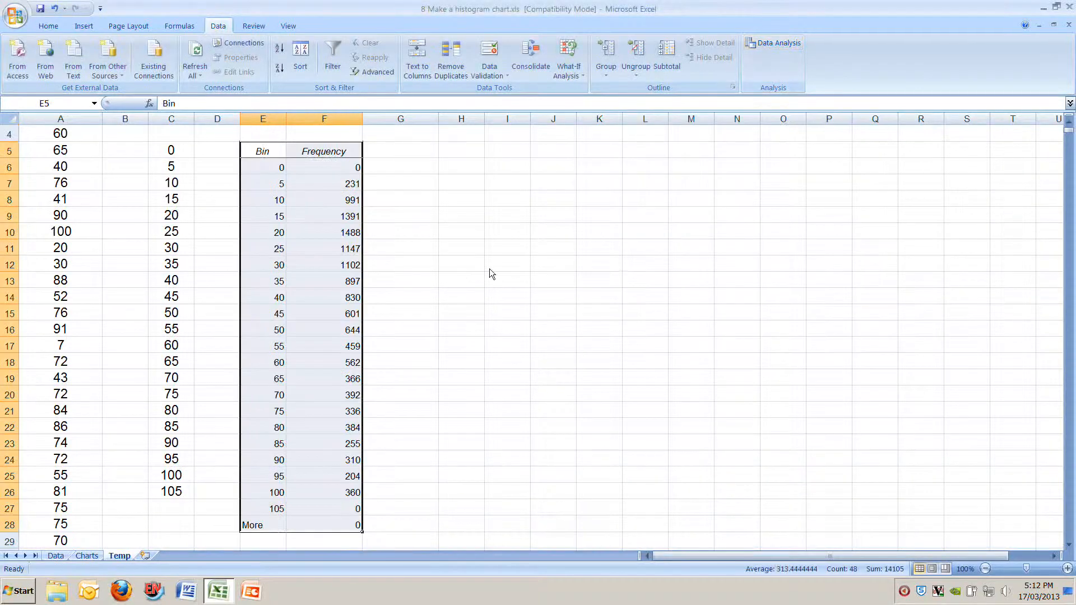
- Examine the bin and frequency pairs for the first height classes in the output table
click(469, 234)
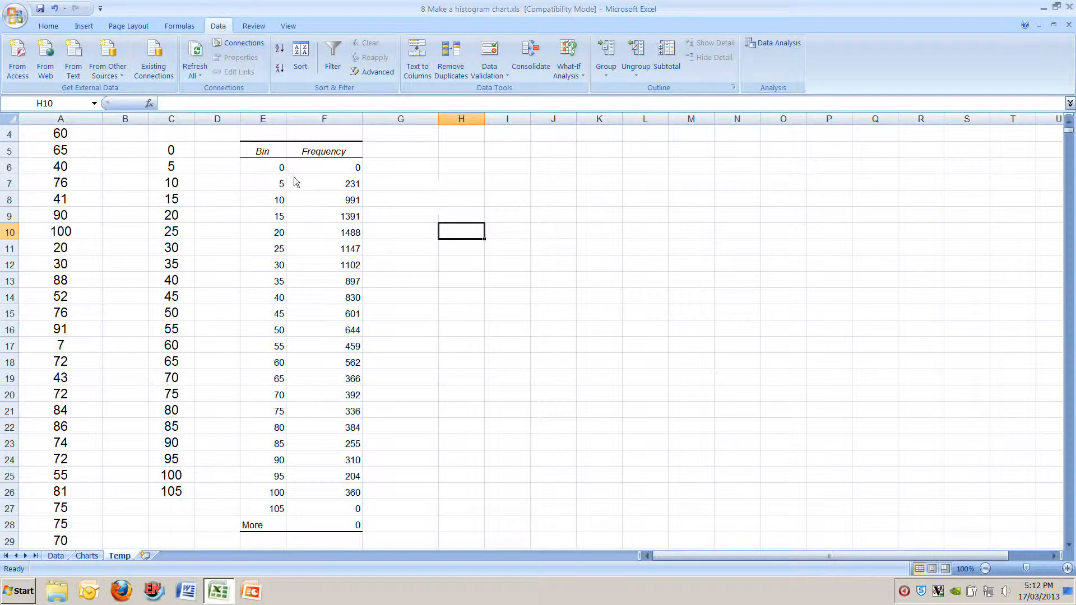
scroll(305, 179, up, 1)
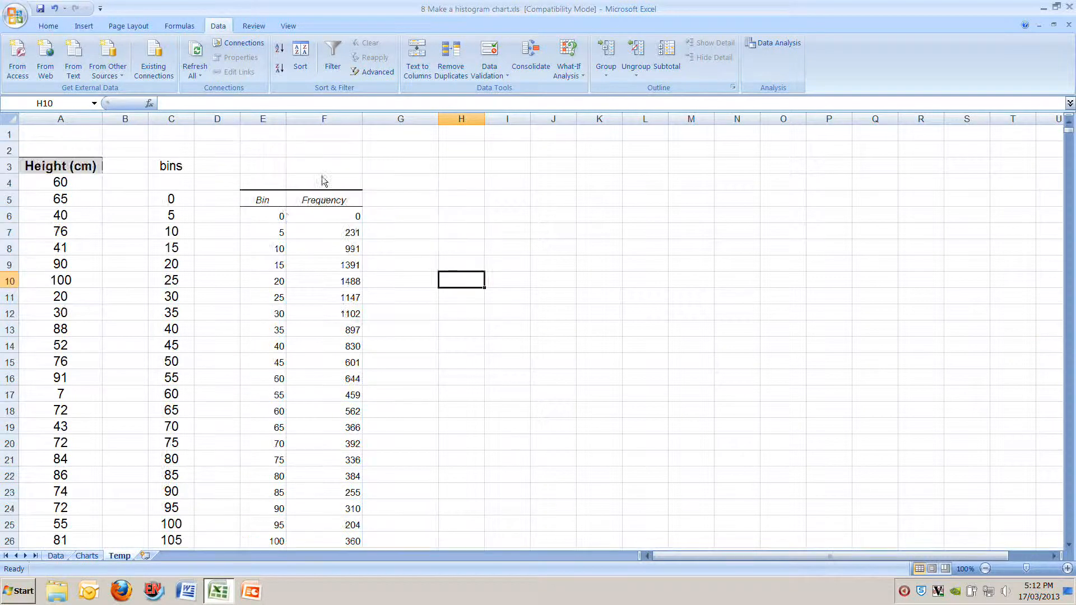
click(275, 218)
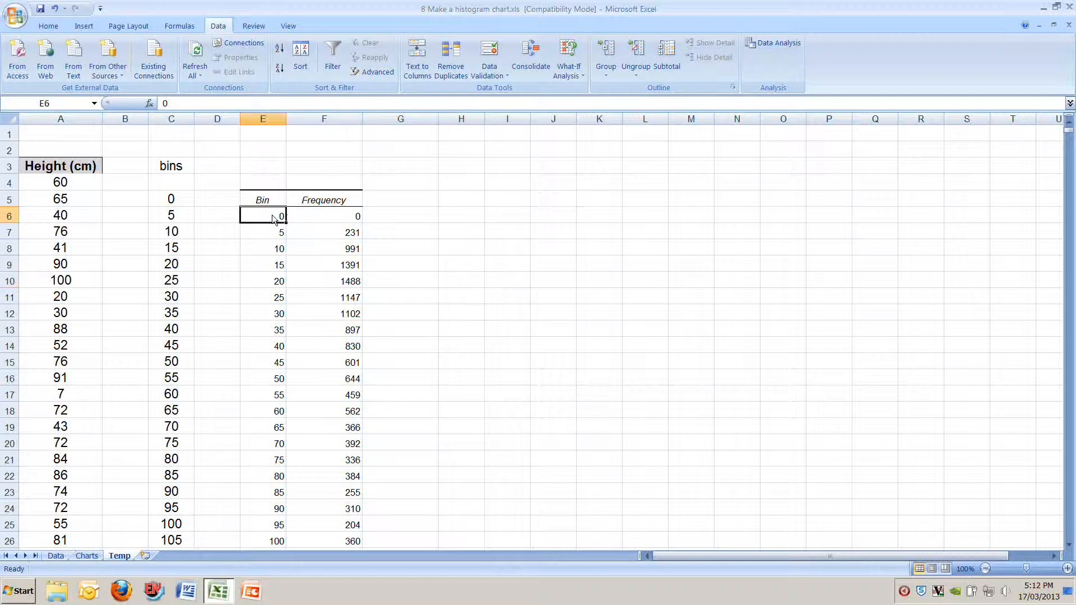
click(327, 217)
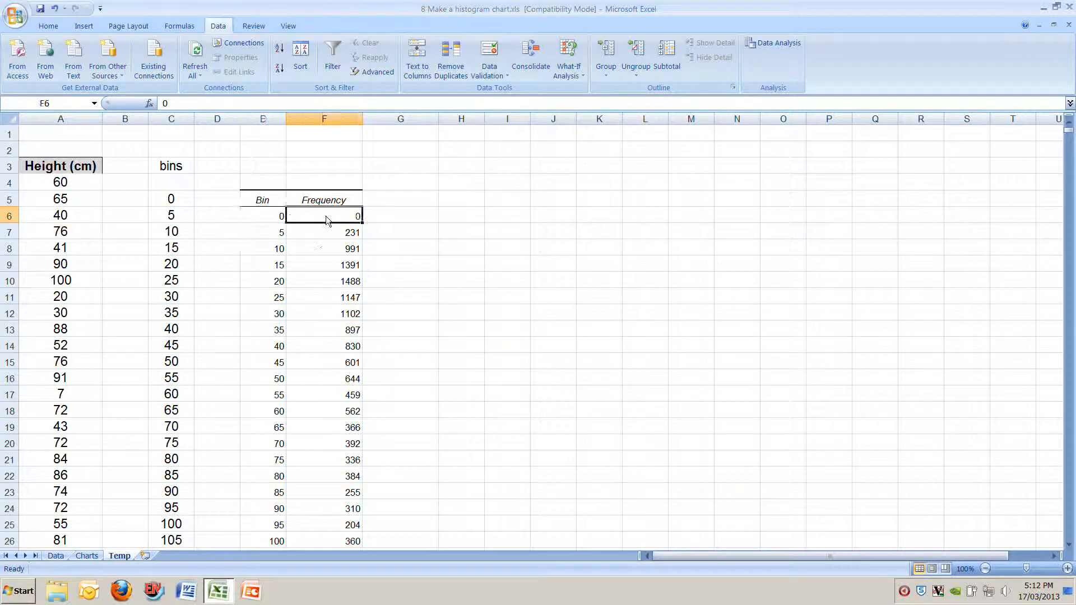
click(276, 236)
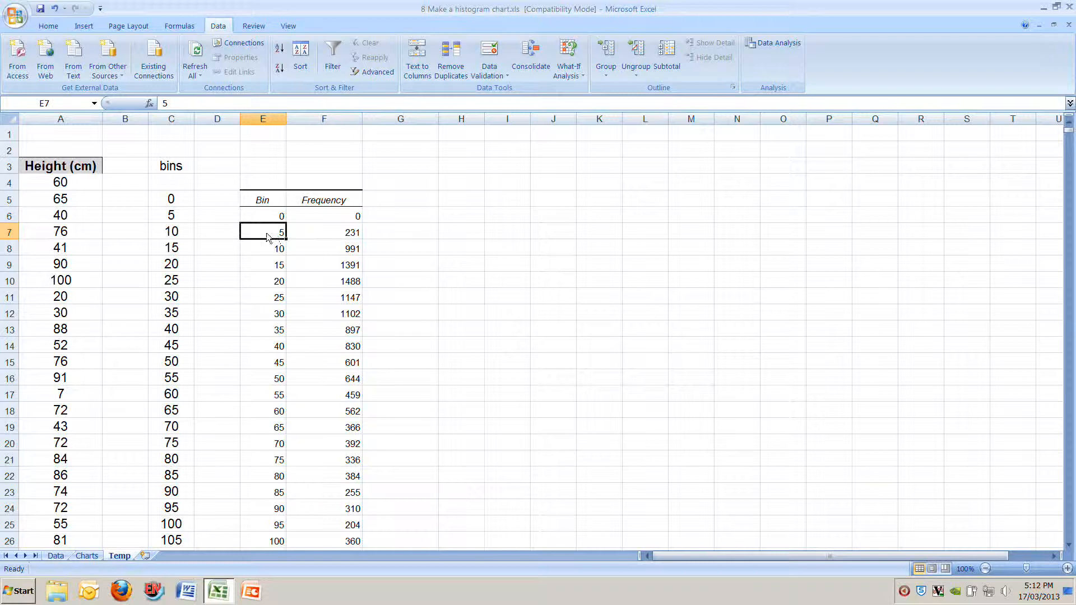
drag(274, 235, 348, 232)
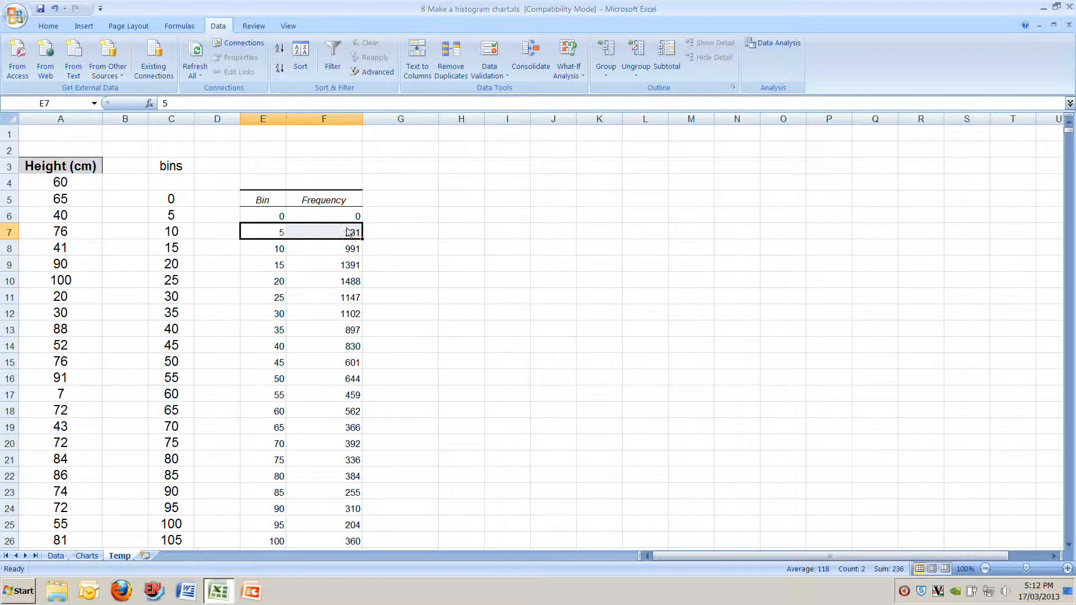
click(276, 253)
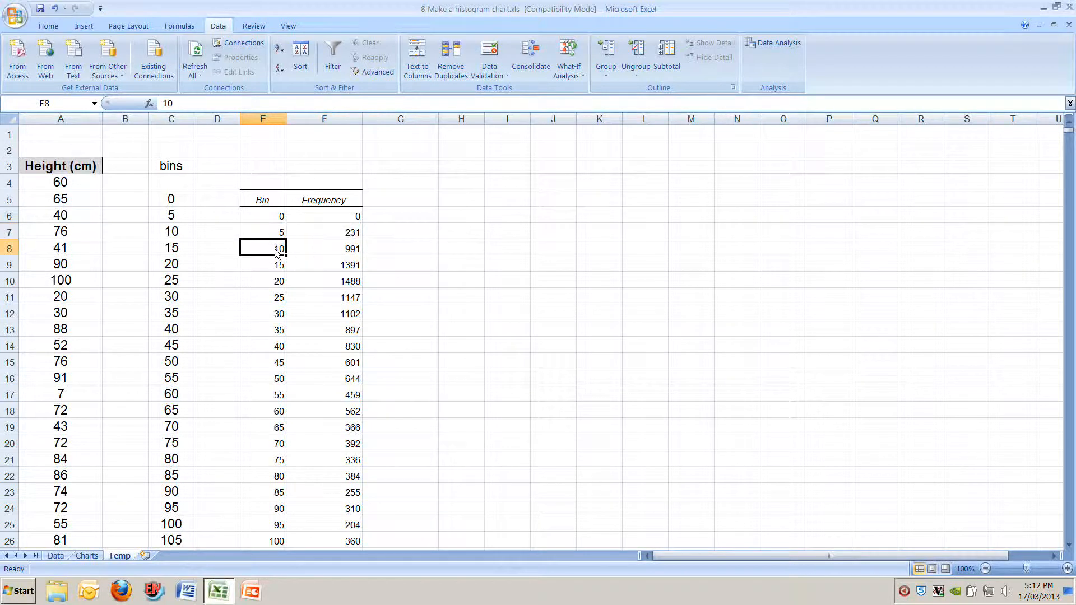
drag(276, 253, 317, 270)
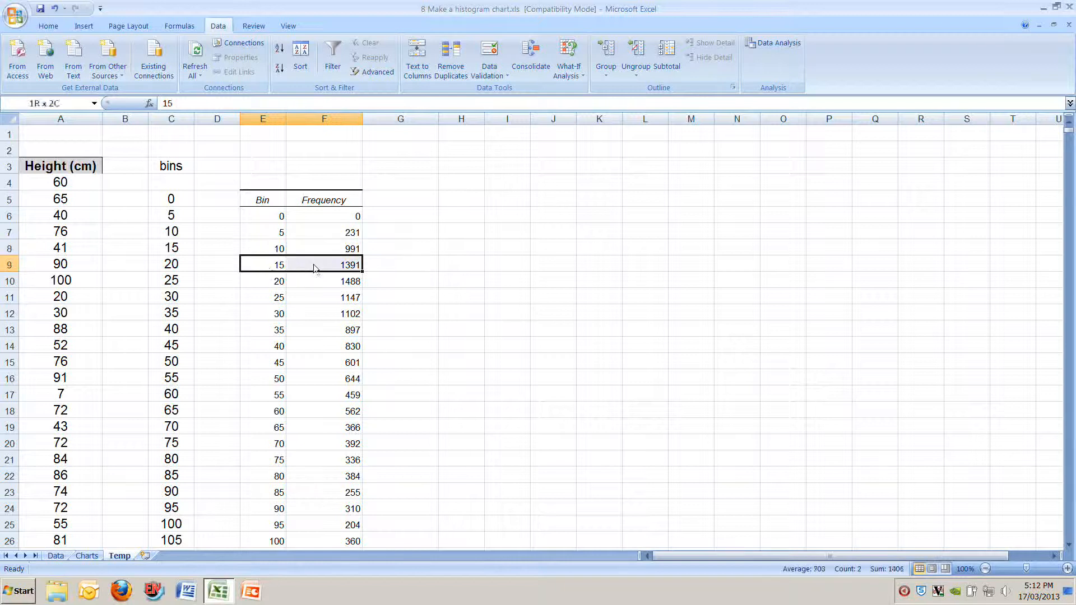
click(477, 264)
- Clear the More row in E28:F29 and the Bin heading in cell E5 of the output table
scroll(446, 276, down, 1)
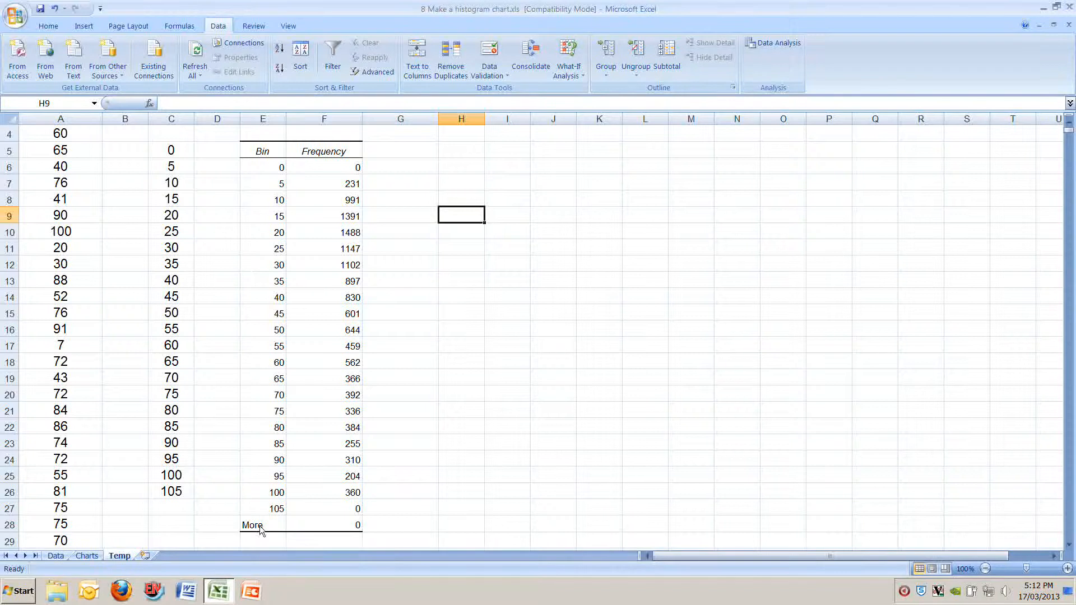
drag(260, 530, 343, 539)
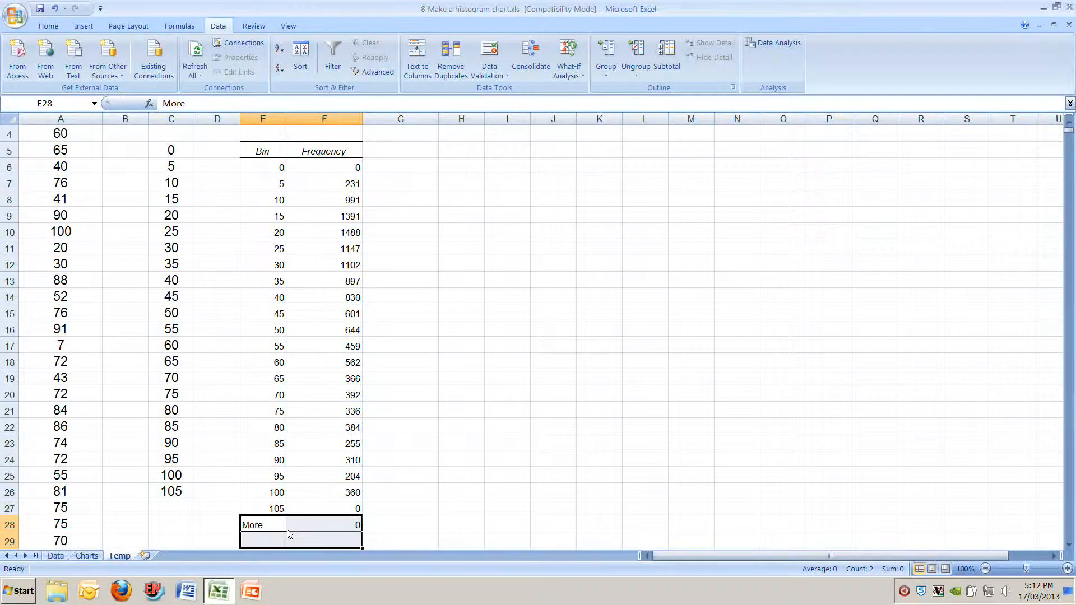
key(Delete)
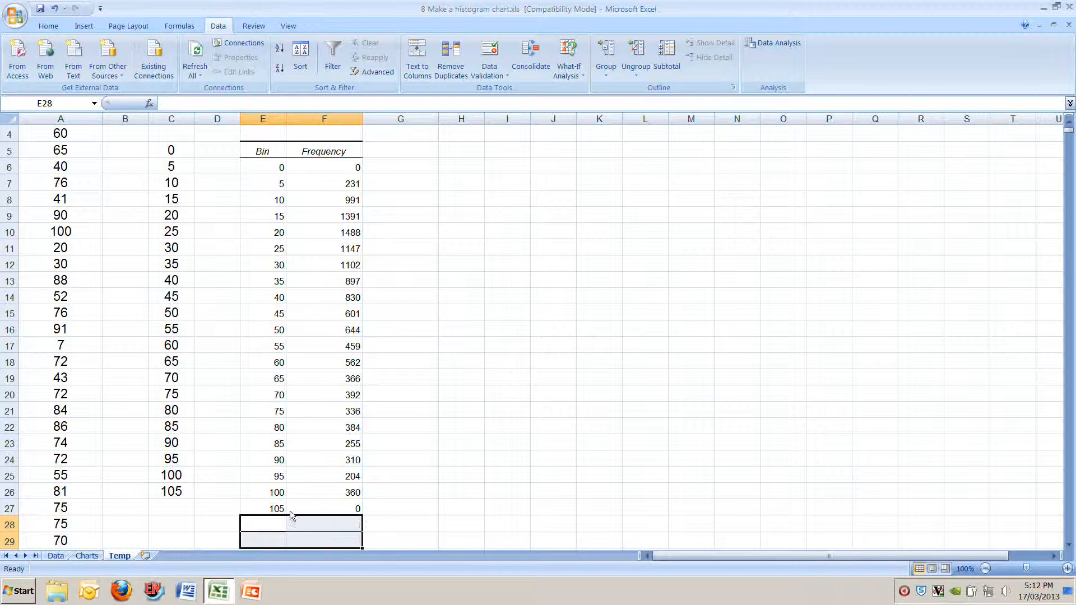
click(266, 157)
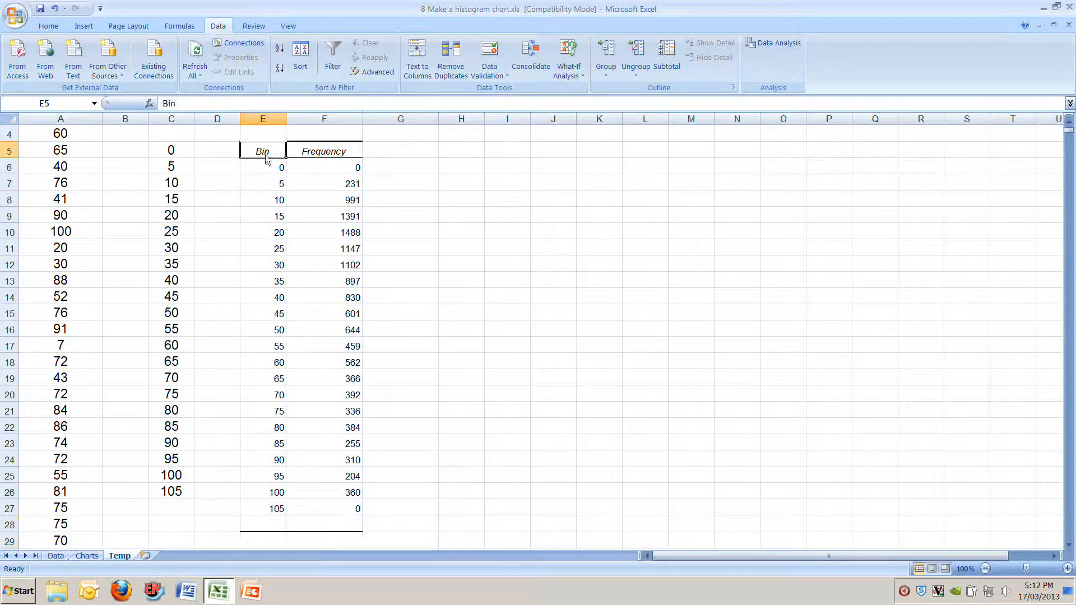
key(Delete)
- Insert a 2-D clustered column chart from E5:F27 and move it clear of the table, starting near cell H7
drag(268, 153, 338, 509)
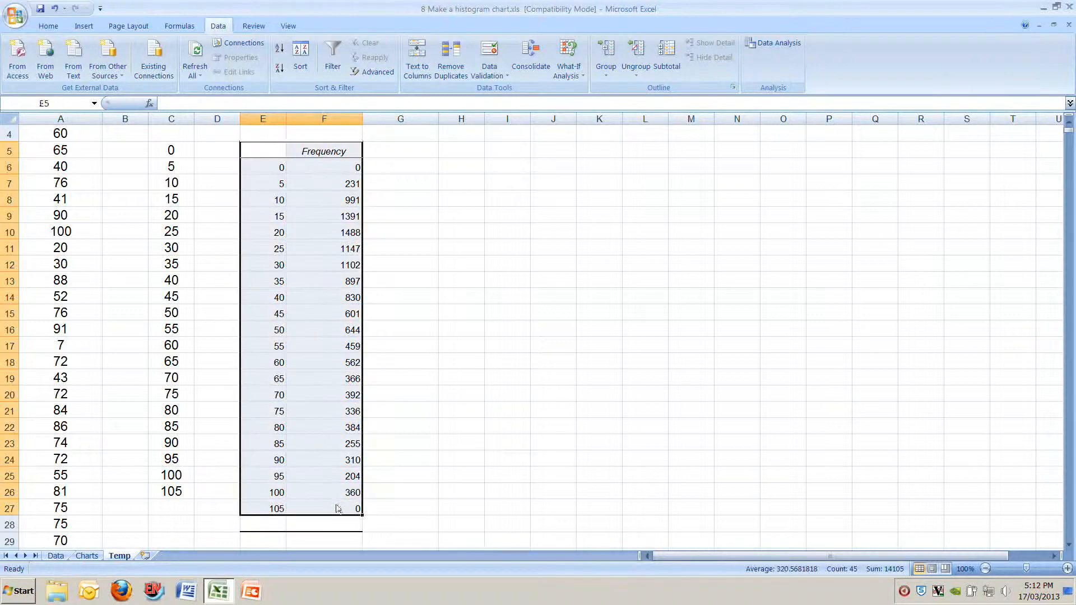
click(81, 27)
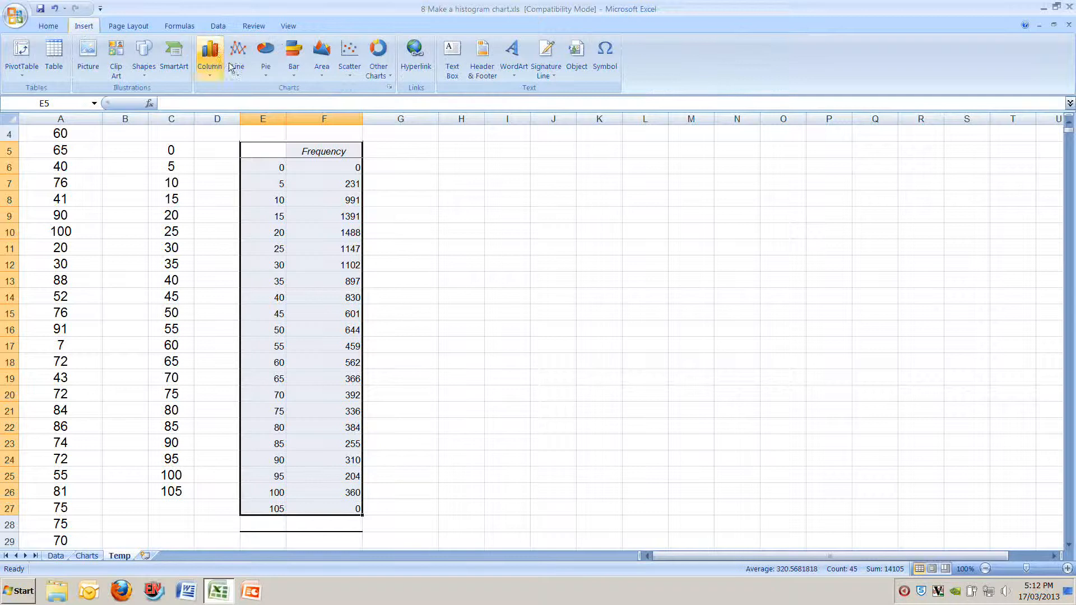
click(210, 53)
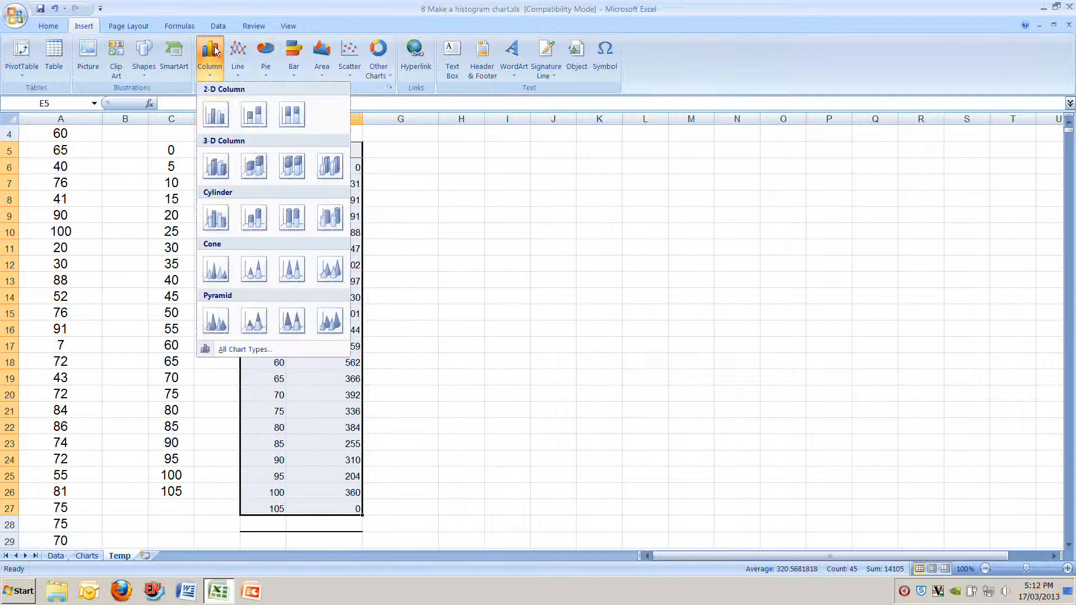
click(215, 119)
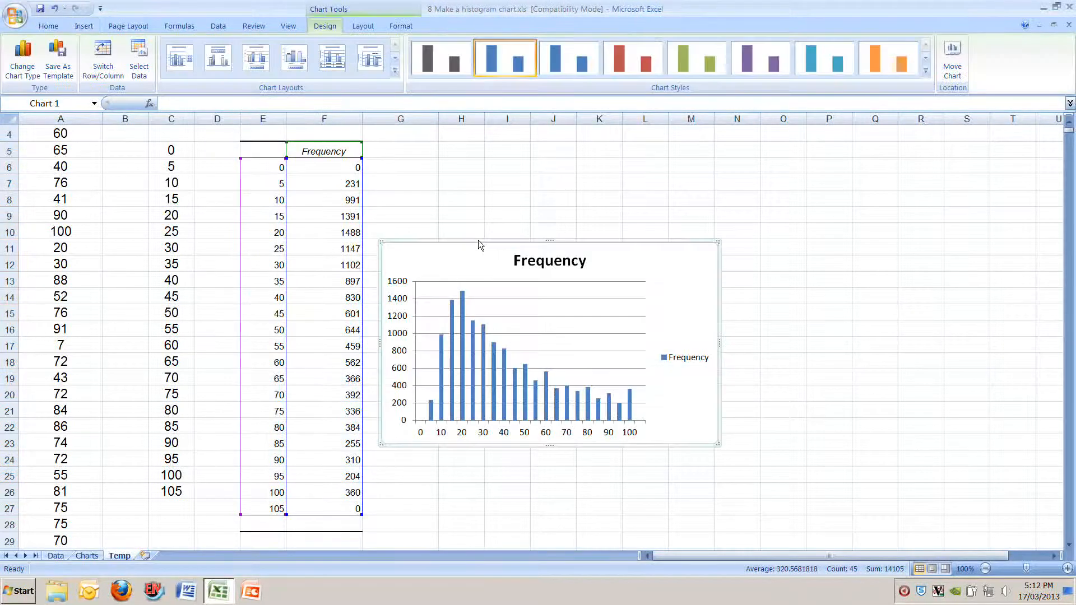
drag(478, 241, 550, 177)
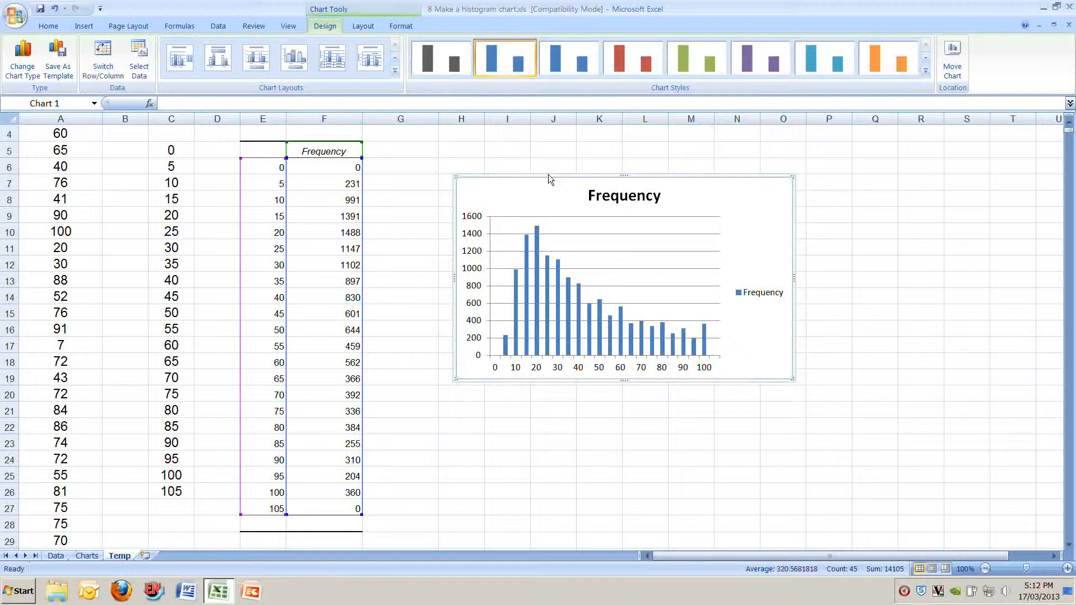
- Delete the title, the legend and the horizontal gridlines from the frequency chart
click(628, 200)
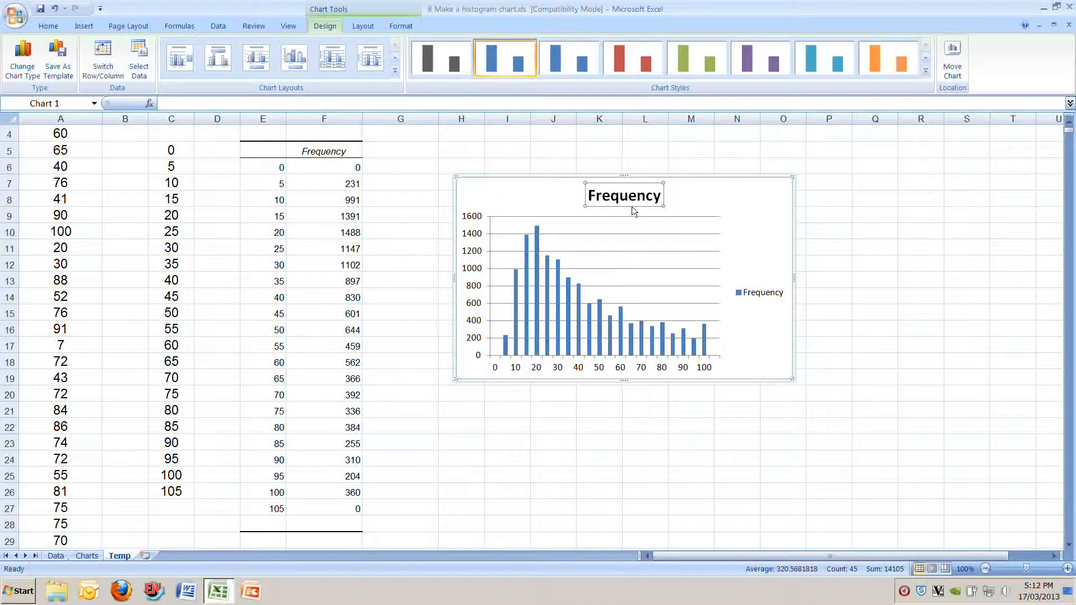
key(Delete)
click(751, 285)
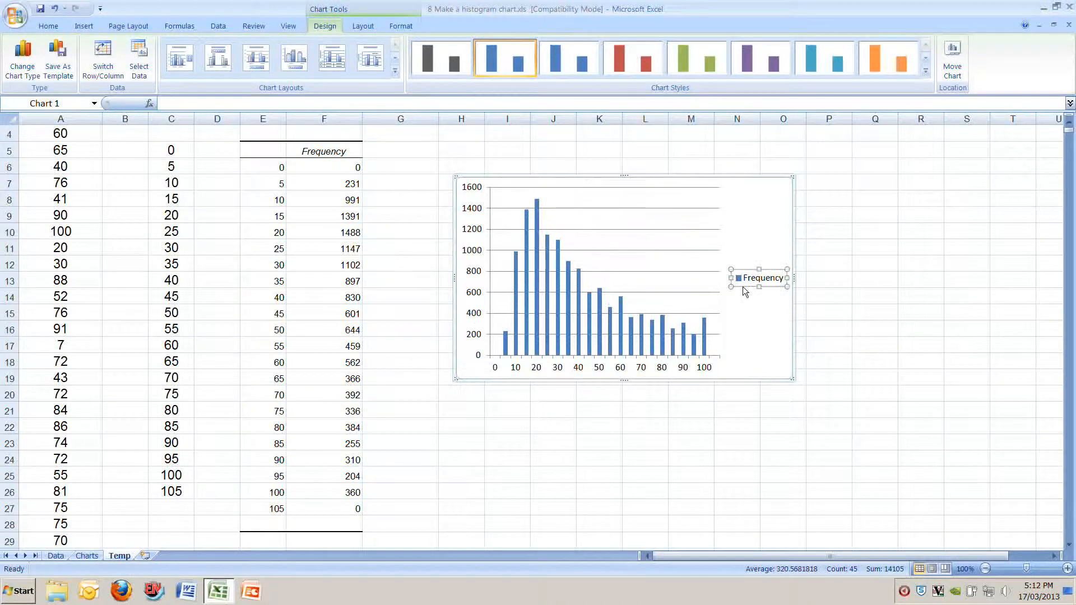
key(Delete)
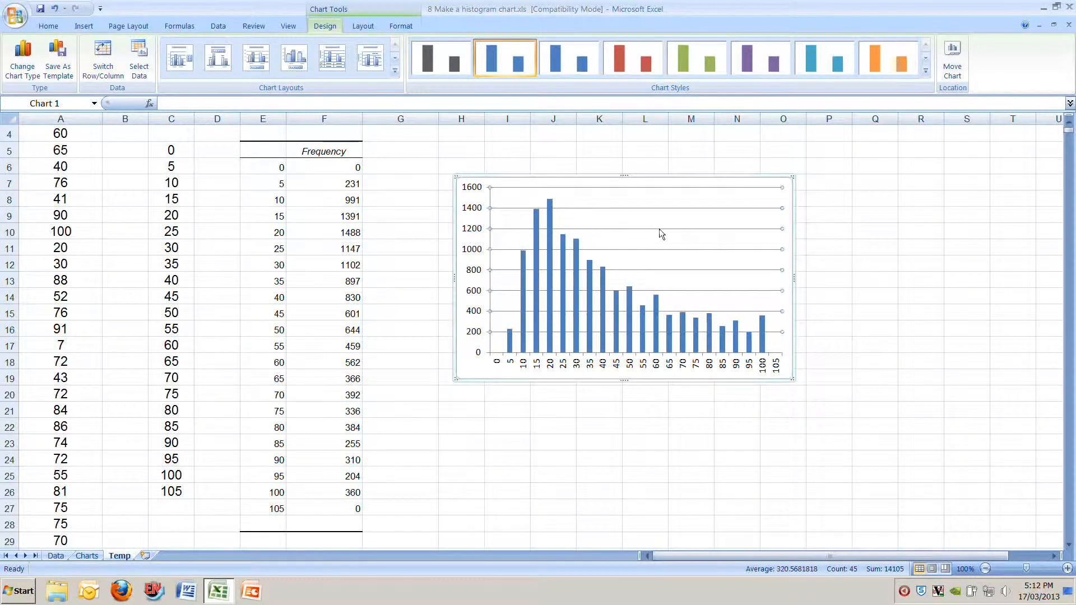
key(Delete)
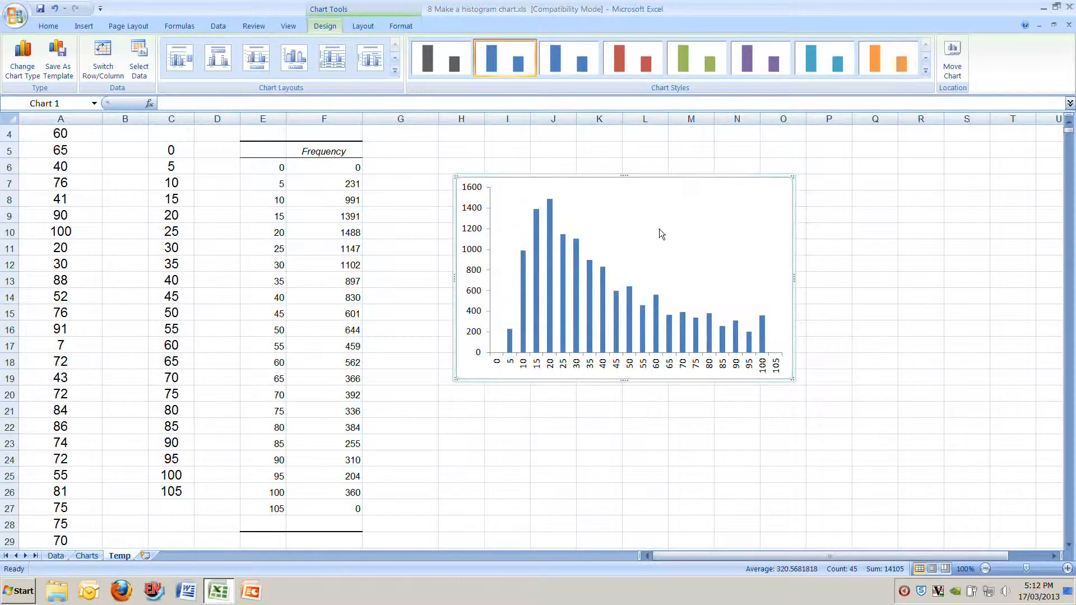
- Reduce the gap width of the Frequency data series to 25%
click(553, 259)
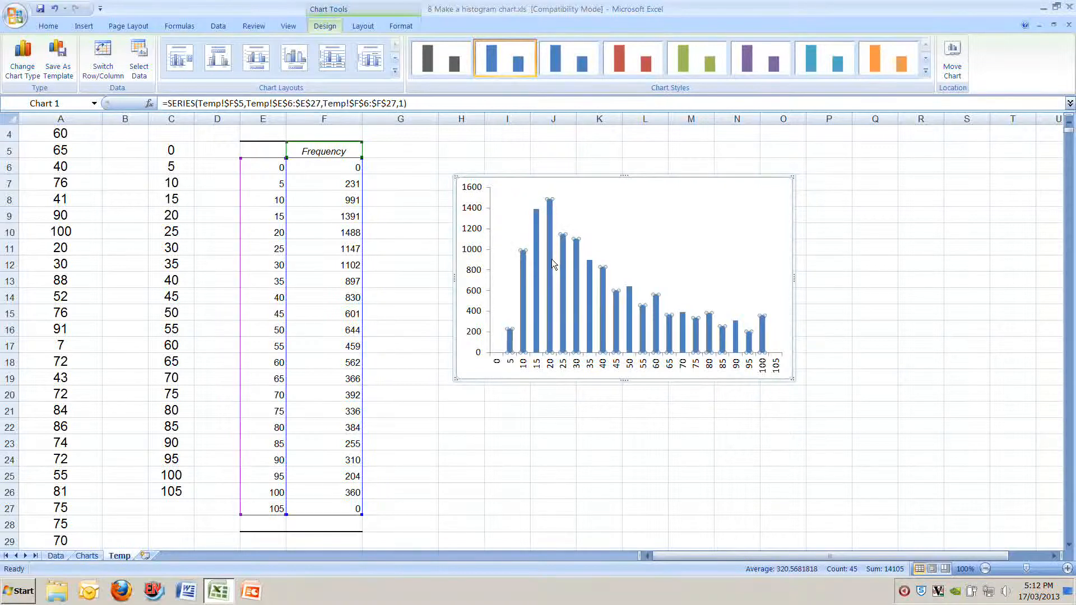
right_click(550, 259)
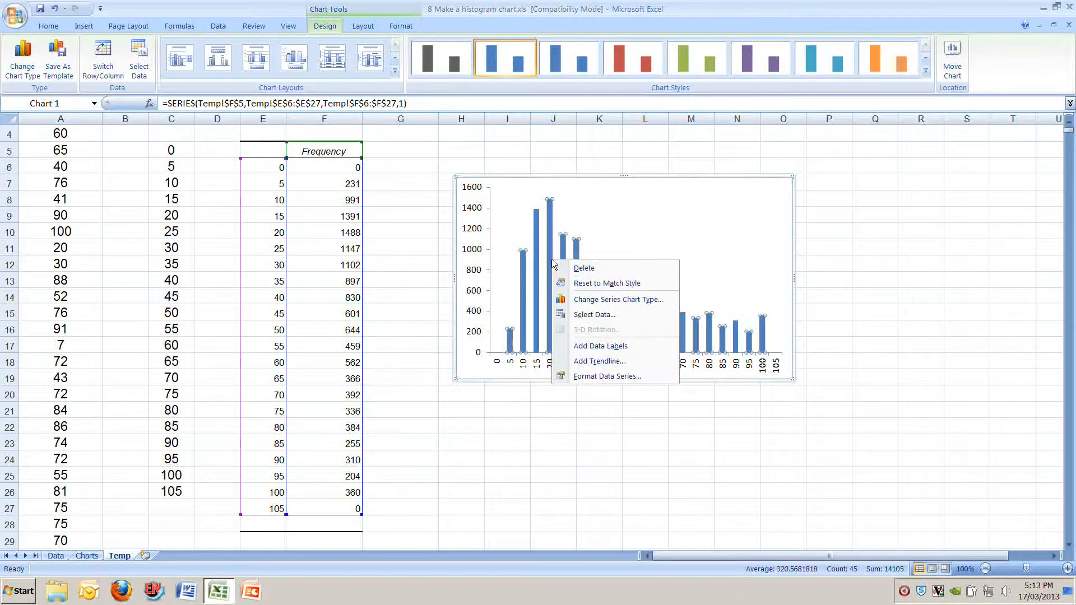
click(579, 377)
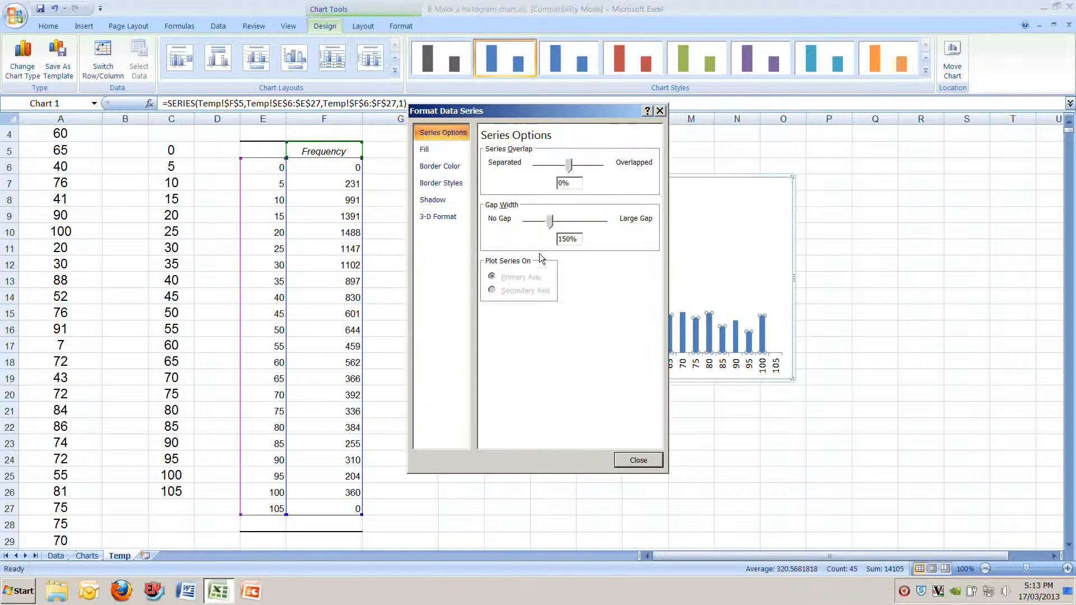
drag(548, 222, 531, 227)
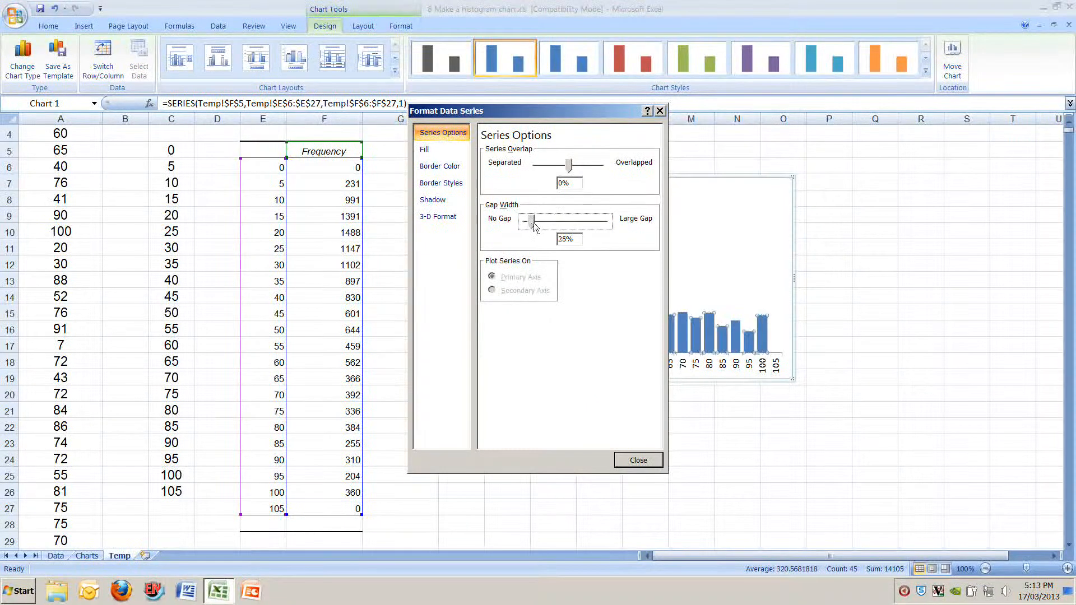
click(638, 460)
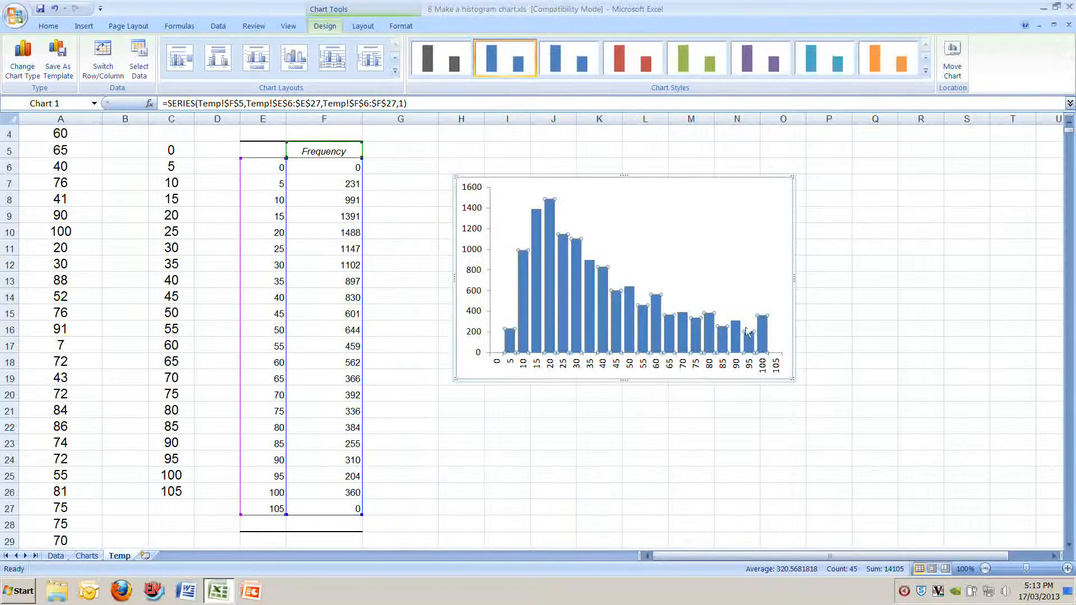
- Increase the font size of the chart's horizontal axis labels to 10.5
click(551, 370)
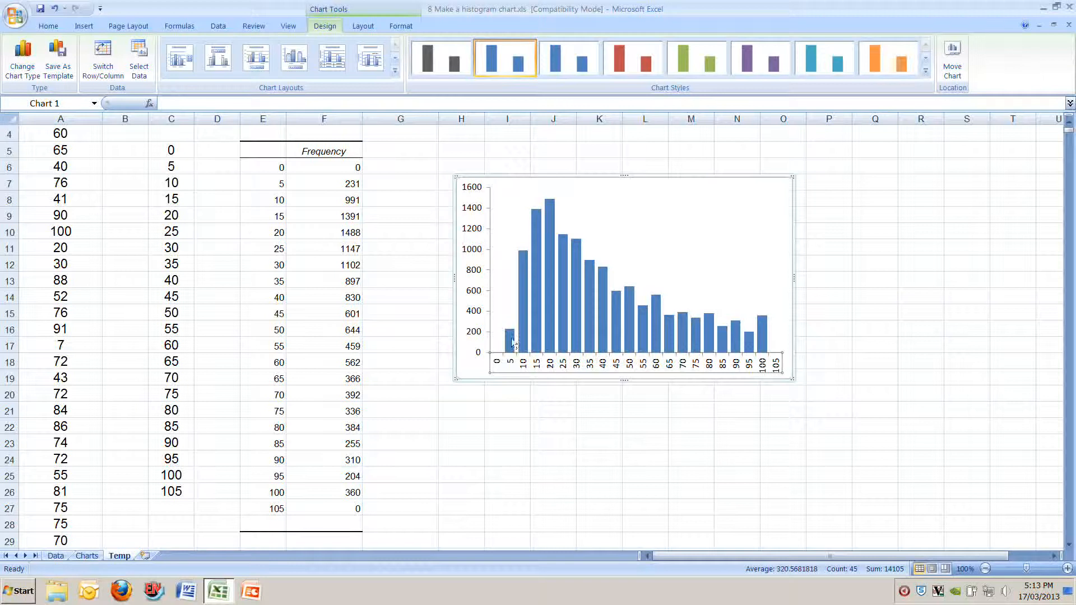
click(47, 27)
click(201, 49)
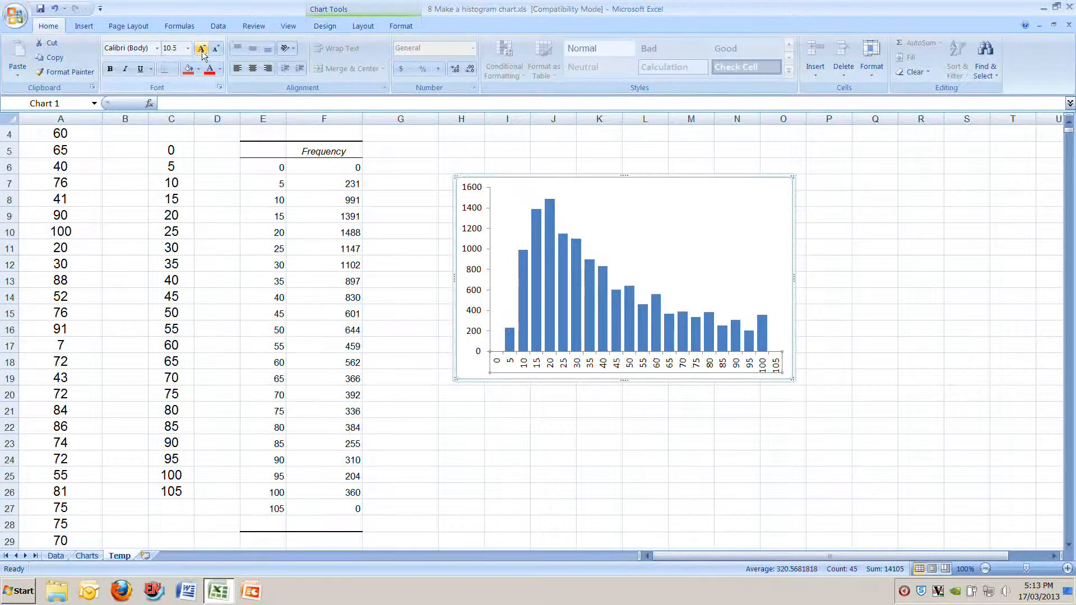
- Increase the font size of the chart's horizontal and vertical axis labels to 12
click(201, 50)
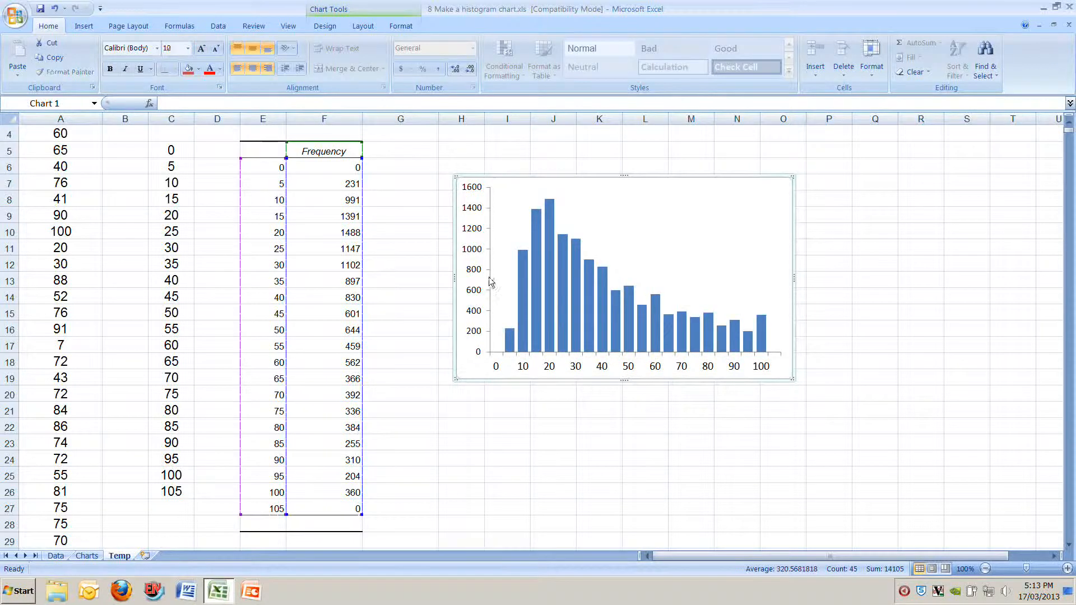
click(490, 278)
click(202, 50)
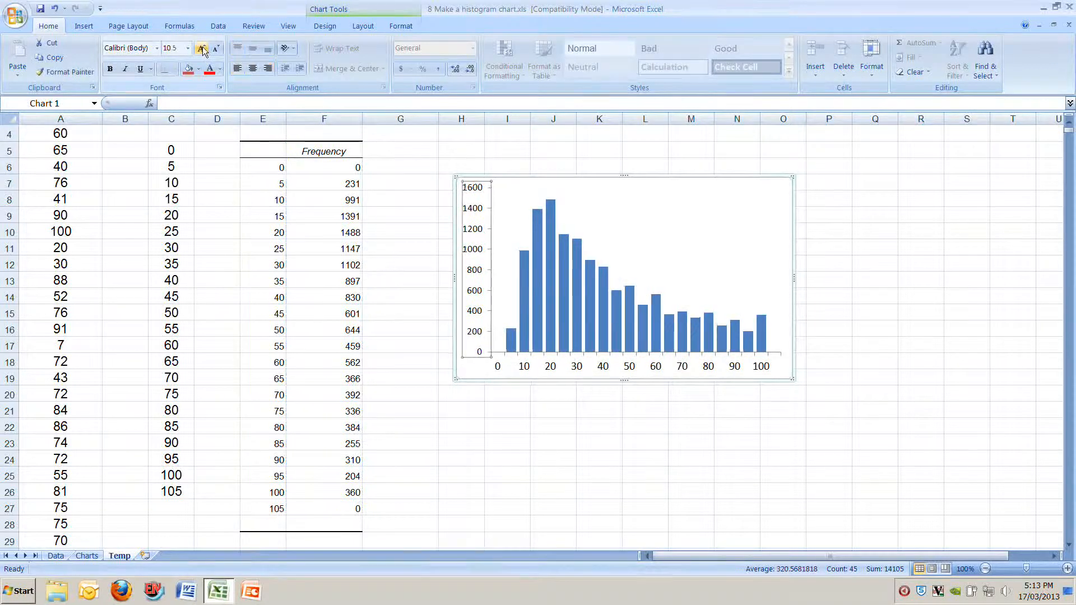
click(203, 50)
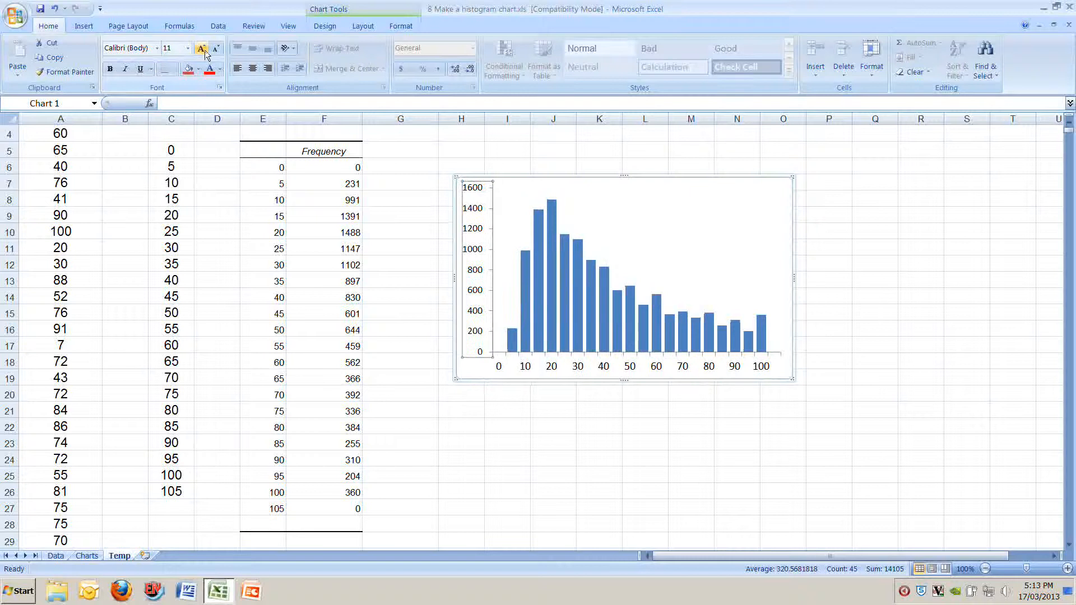
click(203, 49)
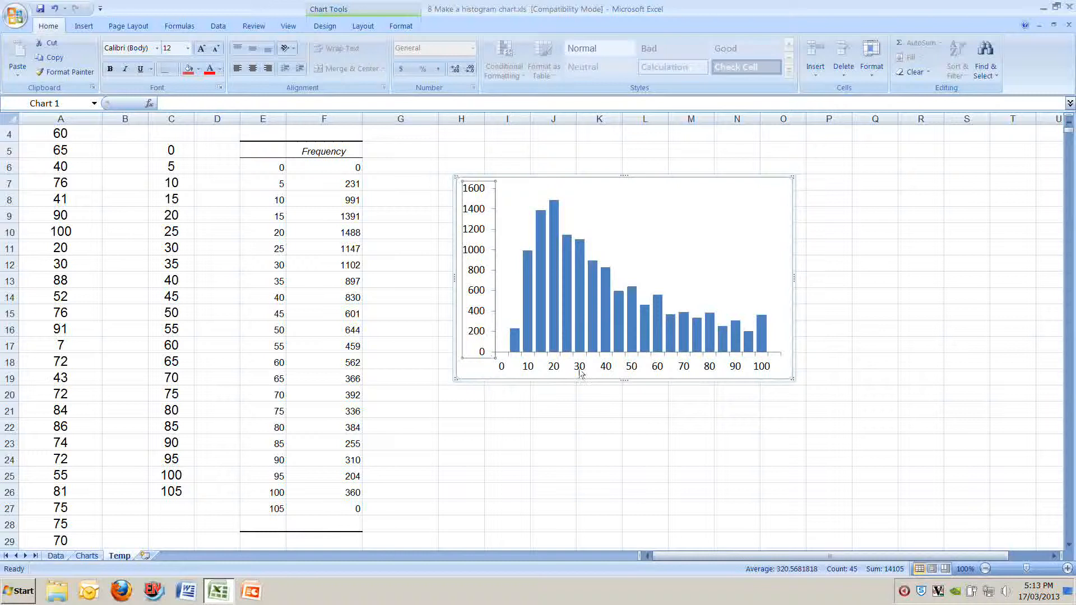
- Add a primary horizontal axis title below the axis reading "Height class (cm)"
click(559, 368)
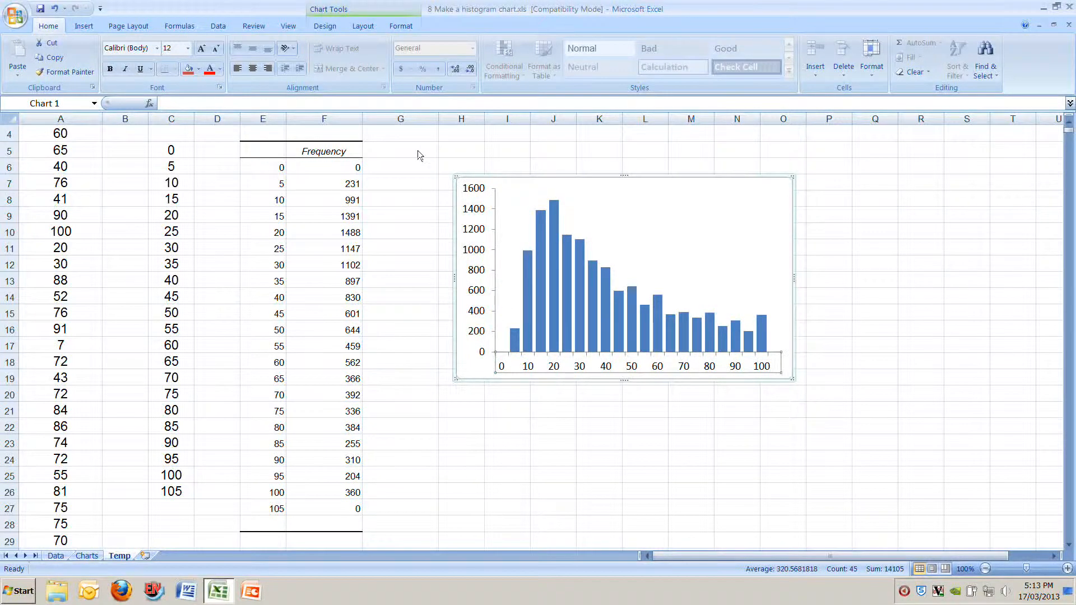
click(363, 26)
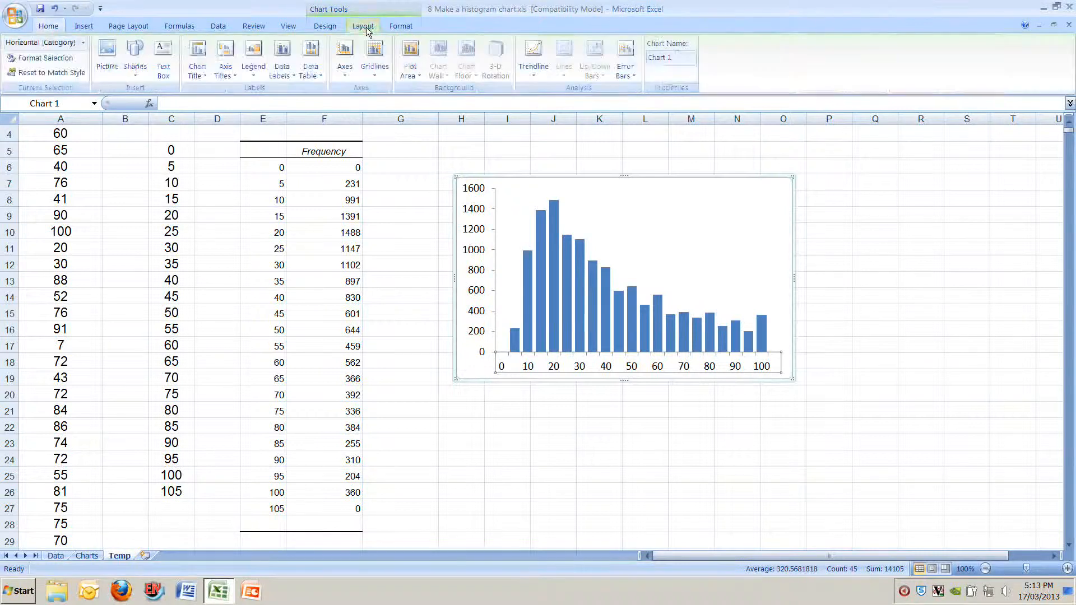
click(226, 63)
mouse_move(249, 92)
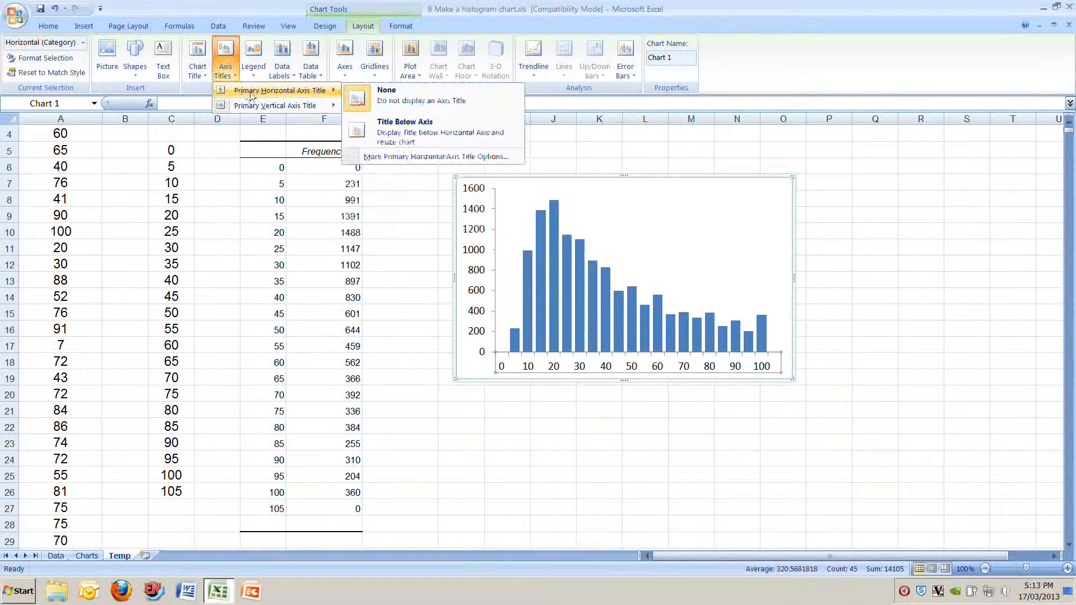
click(401, 130)
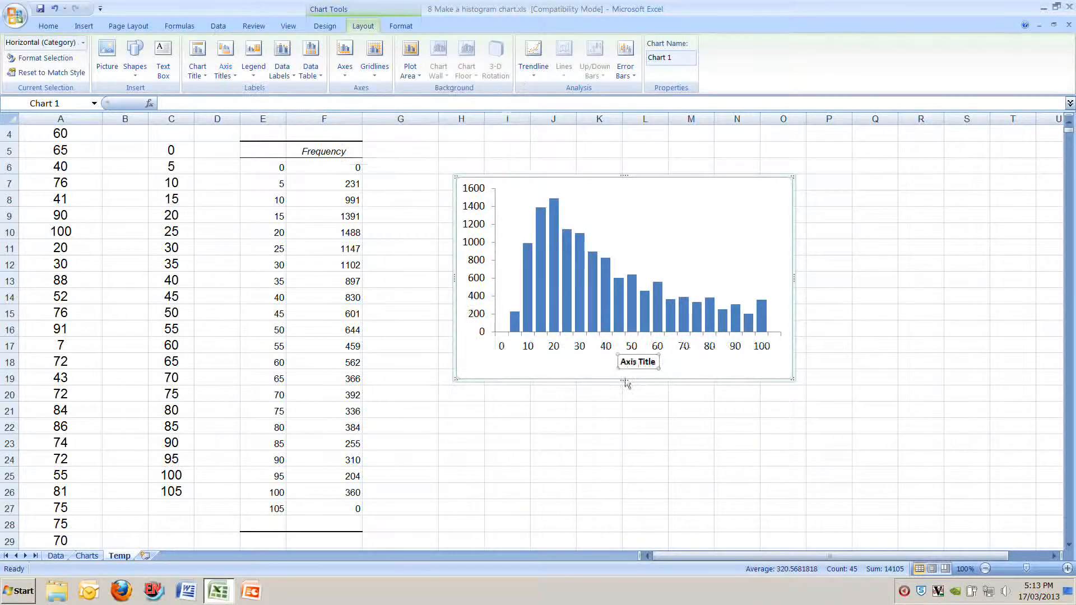
drag(621, 363, 657, 363)
key(Delete)
text(Height class (cm))
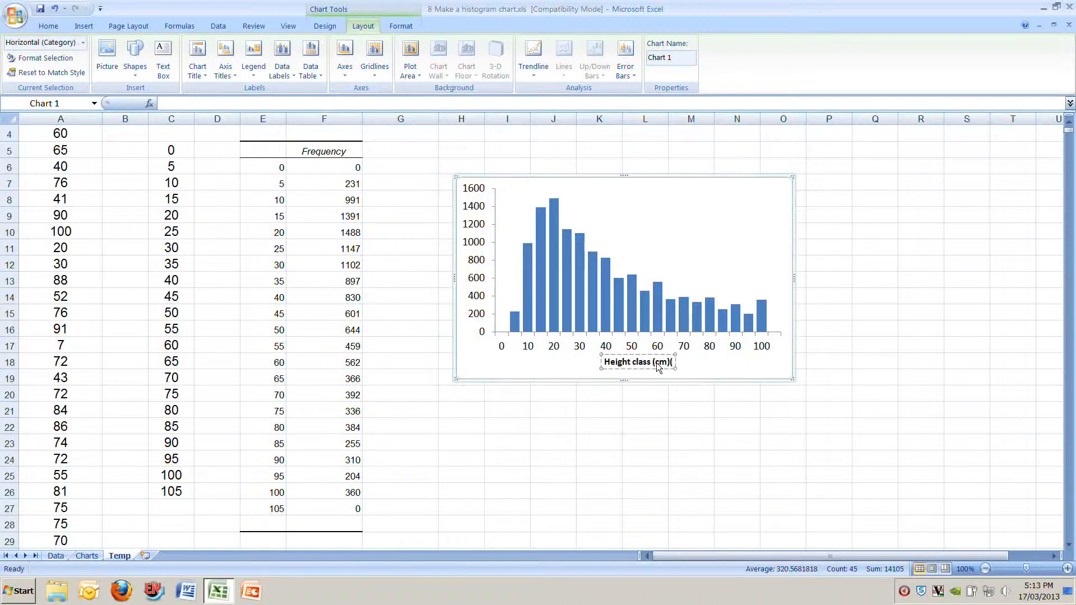
text(()
key(BackSpace)
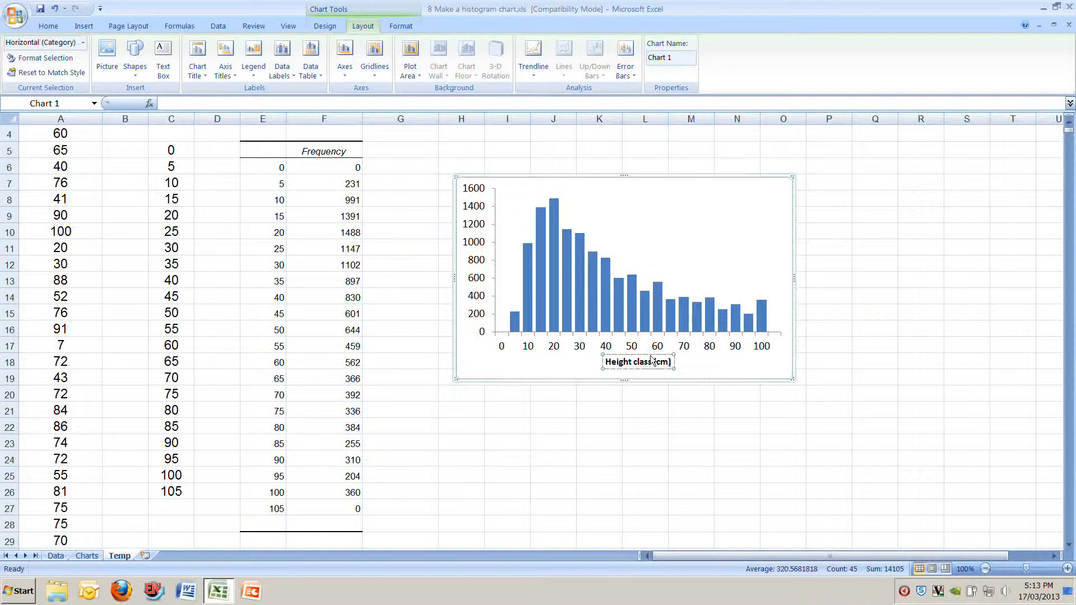
- Increase the font size of the "Height class (cm)" axis title by a few sizes
click(48, 26)
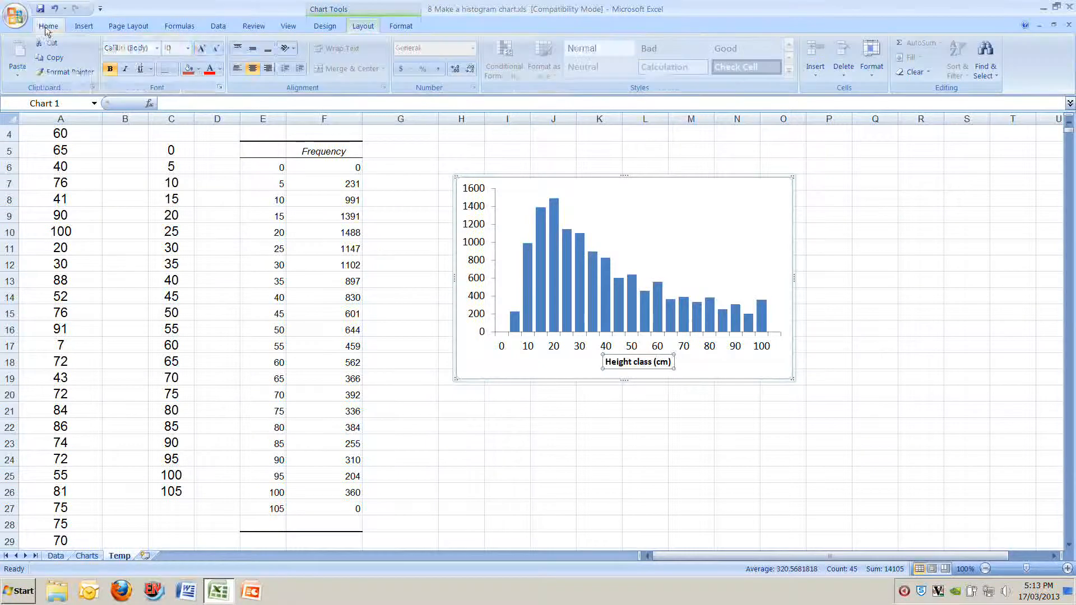
click(200, 49)
click(201, 49)
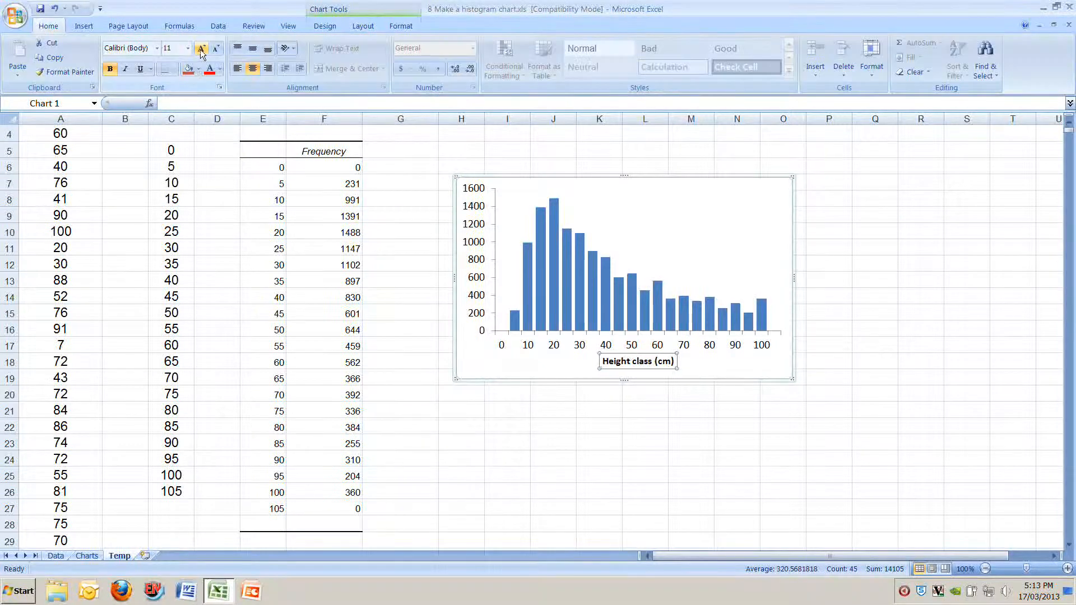
- Add a rotated primary vertical axis title reading "Number of shrubs"
click(496, 312)
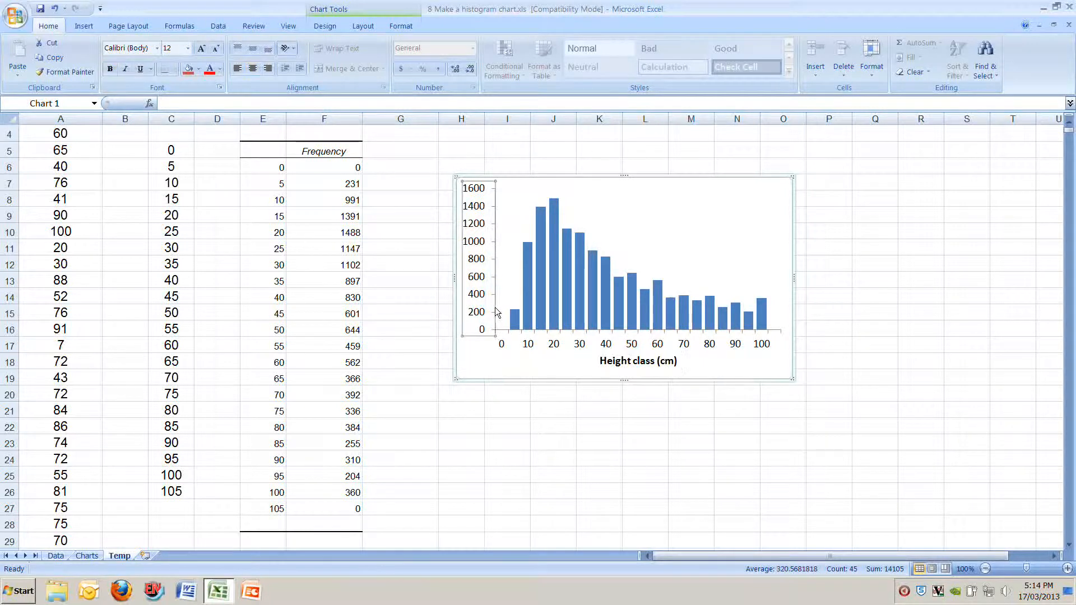
click(358, 28)
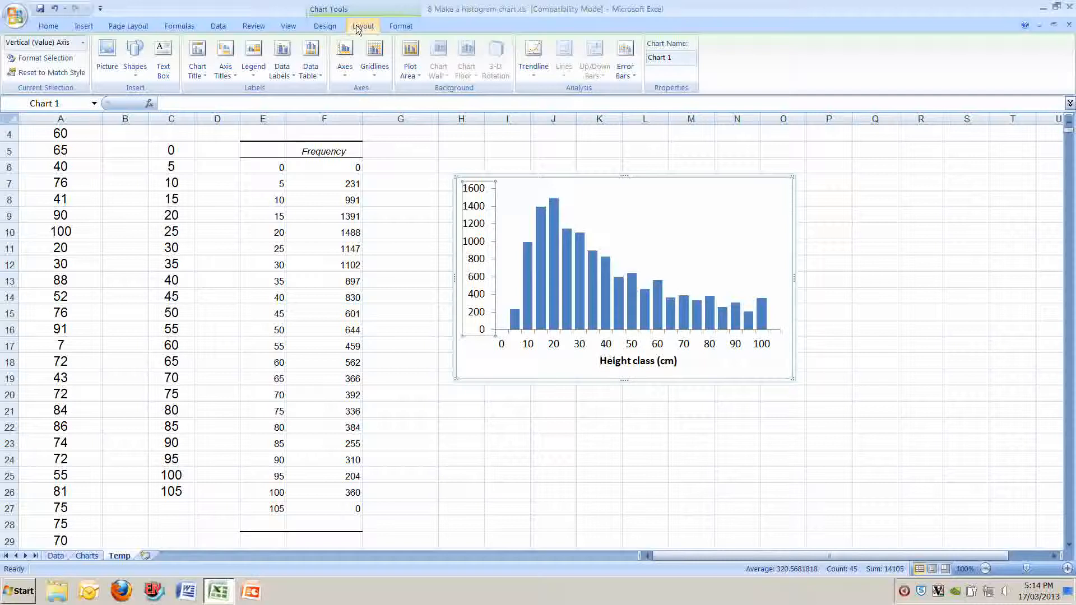
click(234, 62)
mouse_move(256, 111)
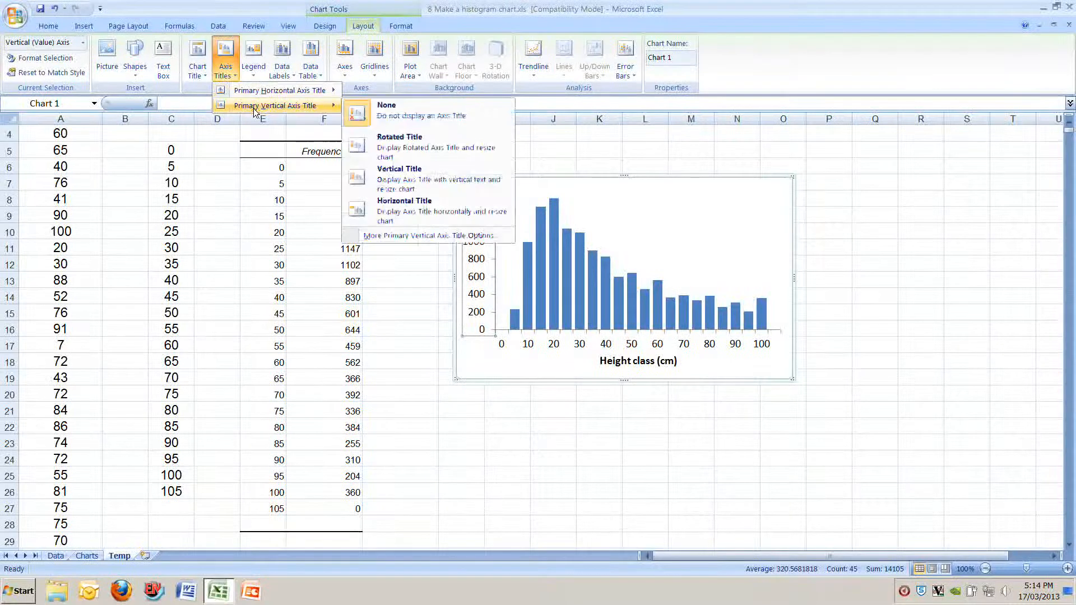
click(386, 147)
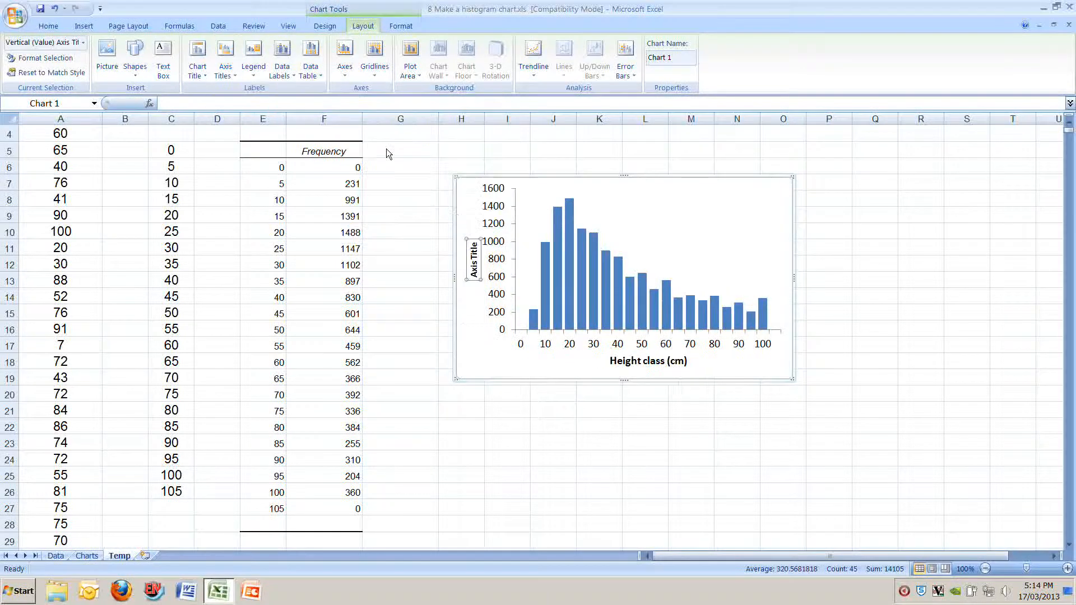
click(475, 249)
key(BackSpace)
key(BackSpace)
key(BackSpace)
key(BackSpace)
key(BackSpace)
key(BackSpace)
key(BackSpace)
key(BackSpace)
key(BackSpace)
key(BackSpace)
text(Number of shrubs)
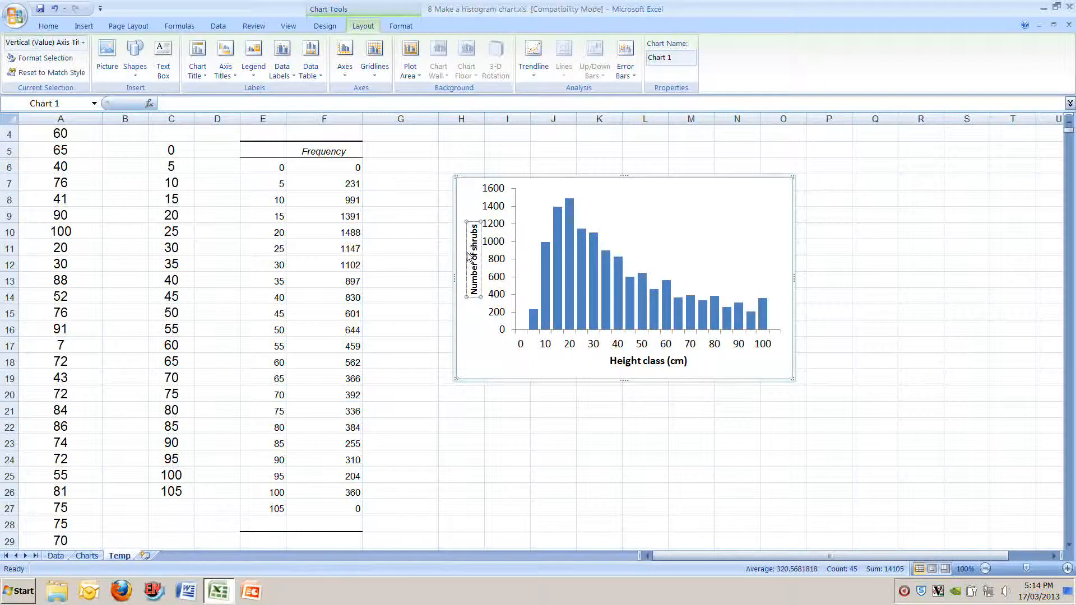
- Increase the font size of the "Number of shrubs" axis title to 14
click(45, 26)
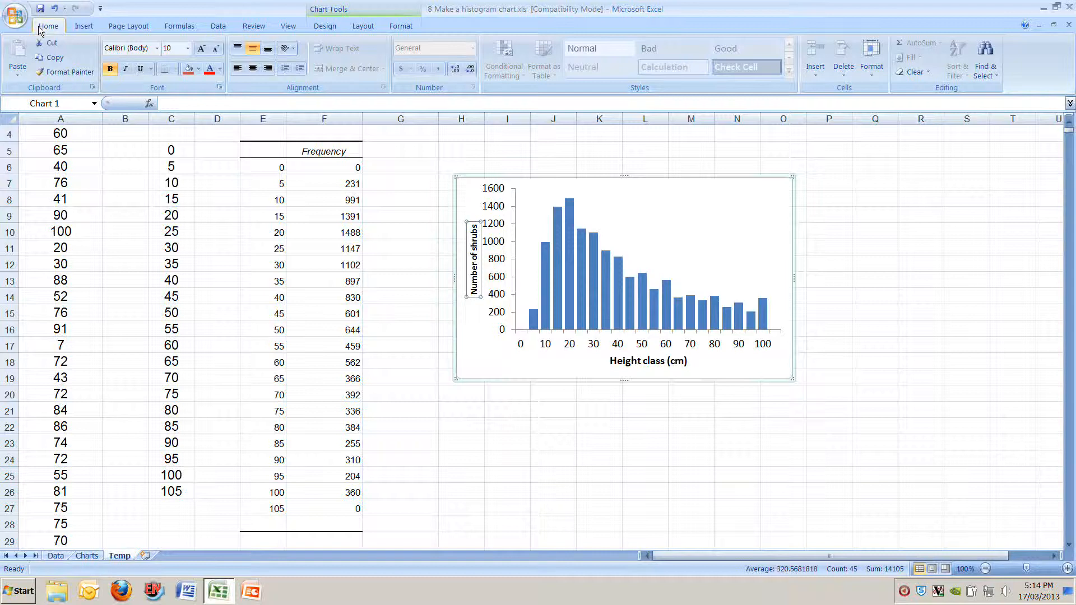
click(201, 49)
click(201, 49)
click(201, 48)
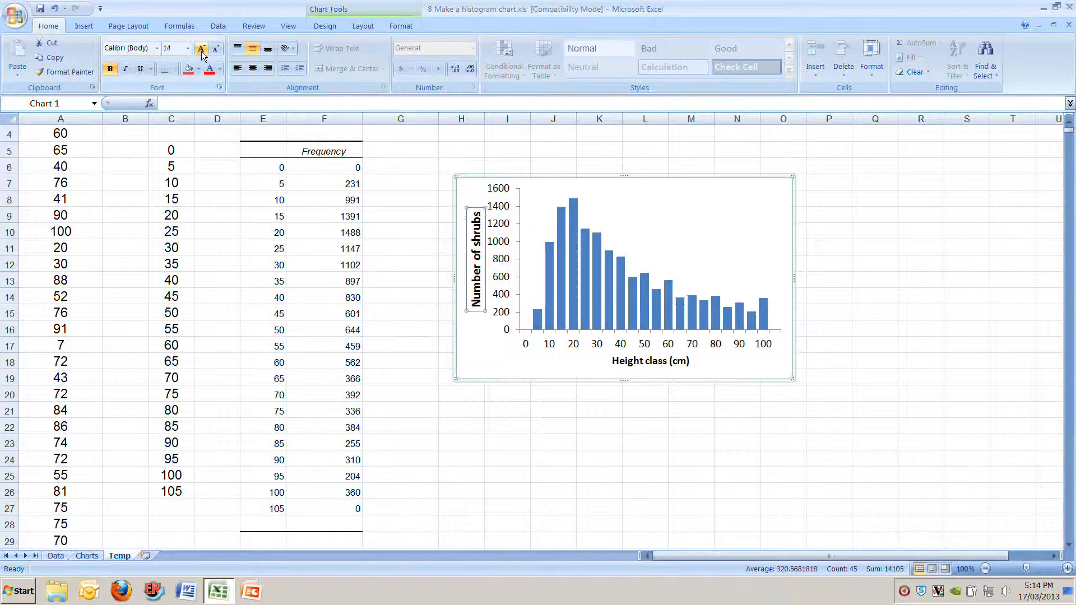
- Make the chart taller by extending its top edge up to row 5 and its bottom edge down to row 21
click(662, 218)
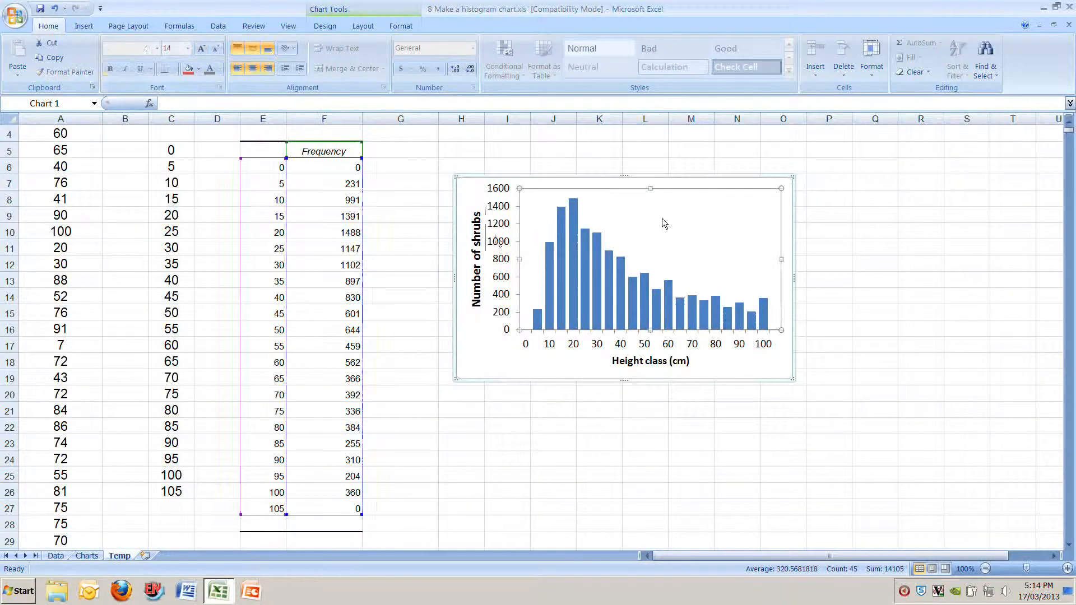
click(628, 177)
drag(621, 149, 622, 140)
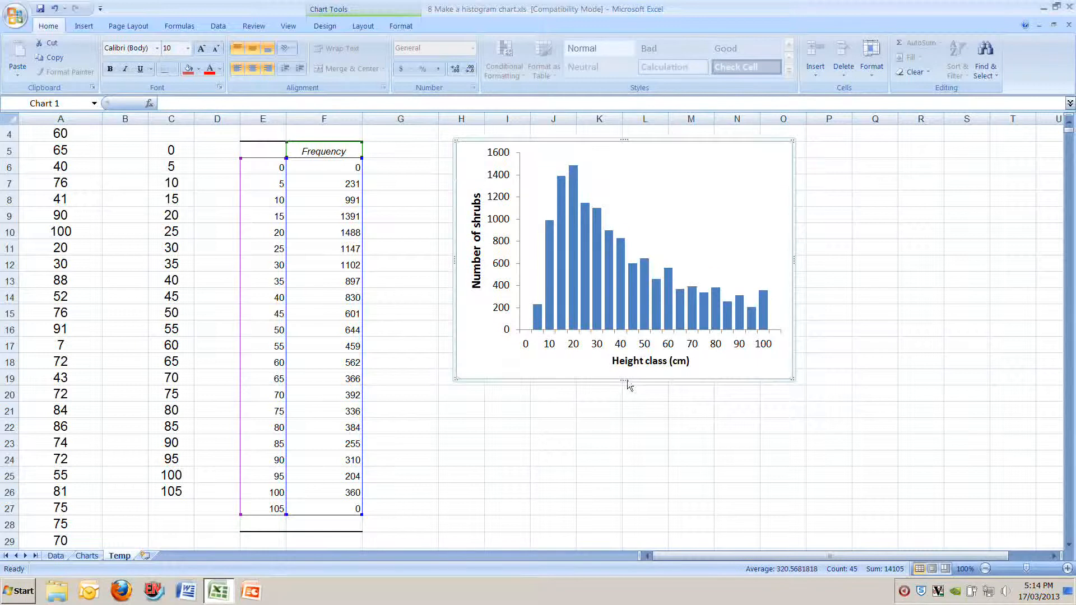
drag(626, 381, 633, 413)
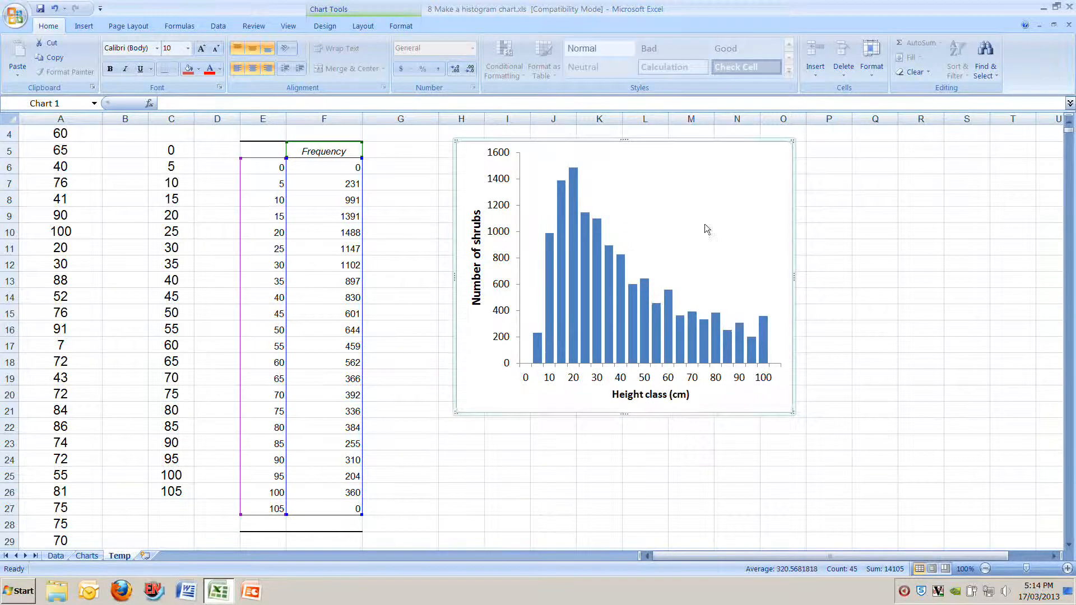
drag(824, 231, 877, 232)
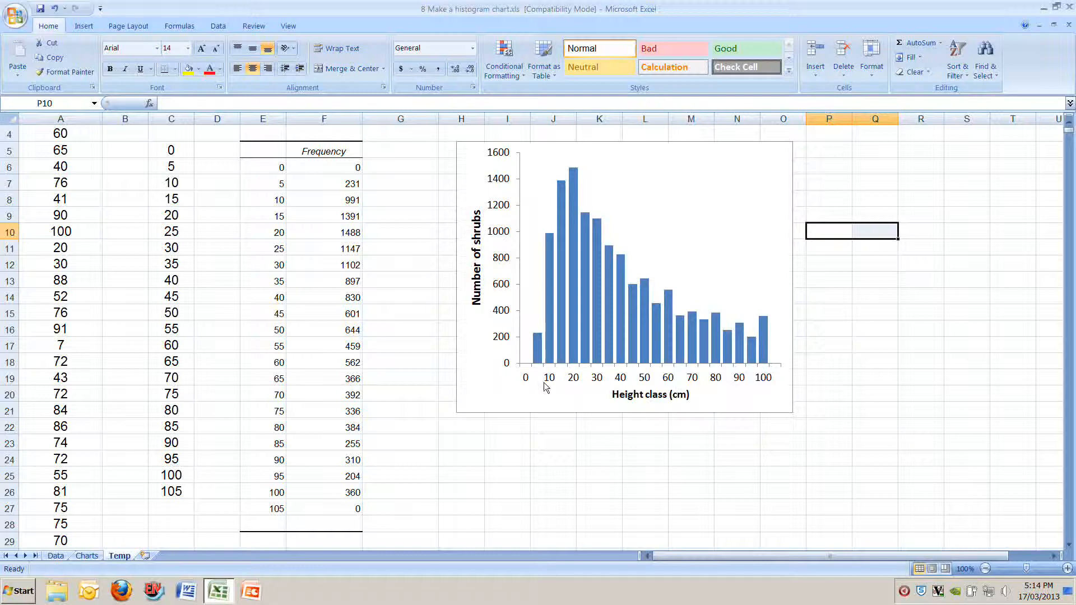
- Compare the chart's bars with the height classes and counts in the frequency table, and locate the Data Analysis tool
click(538, 353)
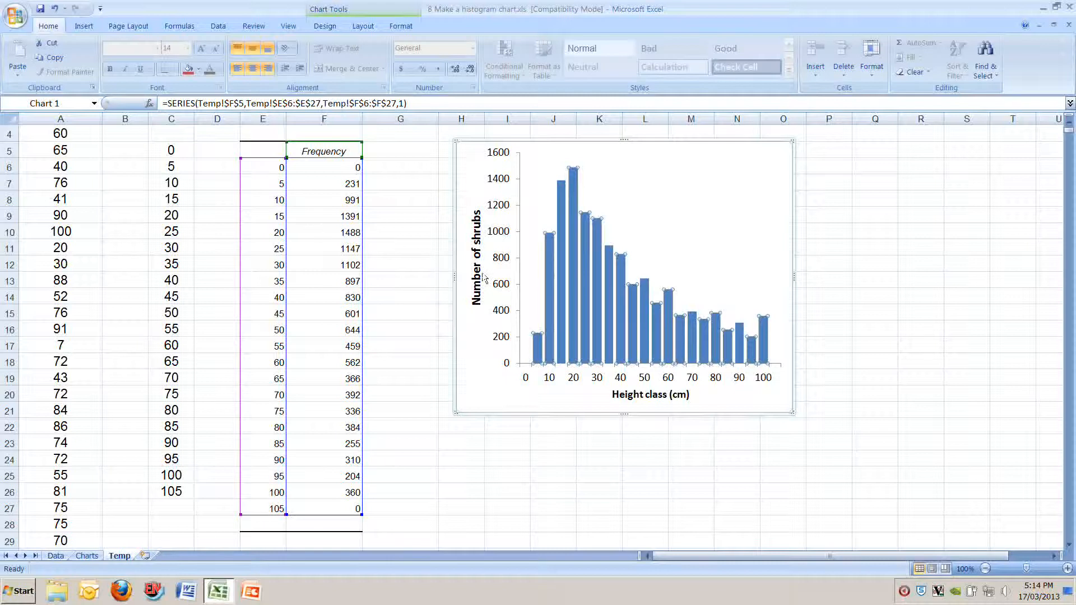
click(268, 209)
click(353, 206)
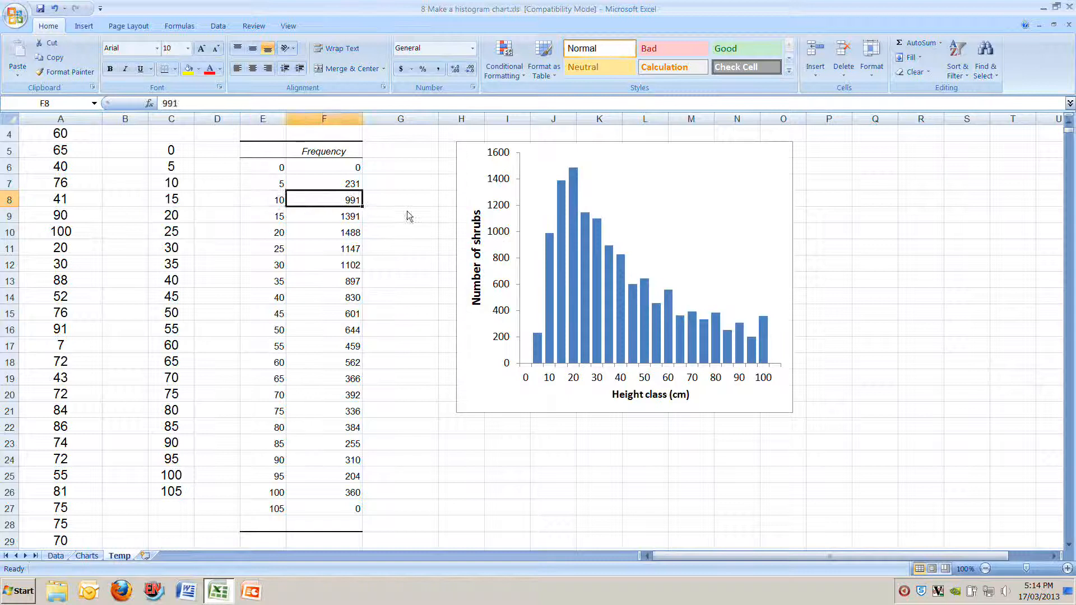
click(405, 216)
scroll(472, 456, up, 1)
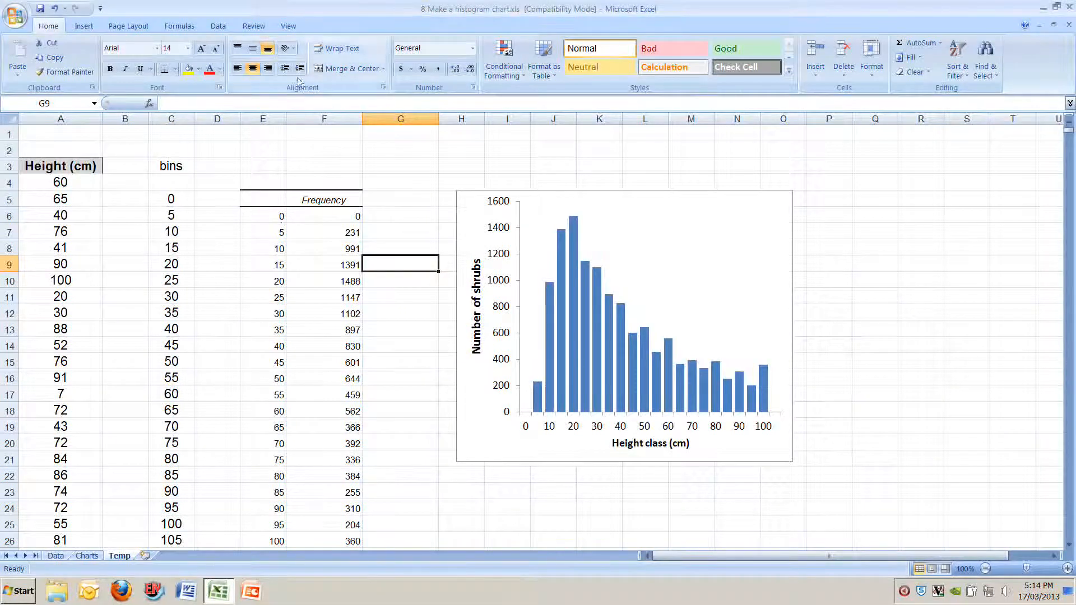
click(218, 26)
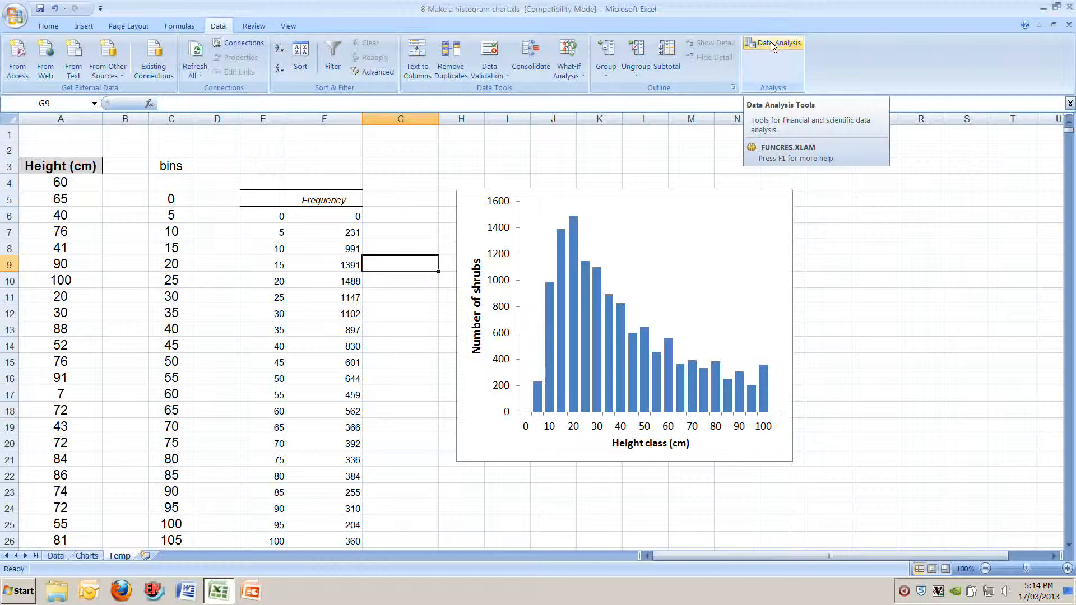
click(821, 181)
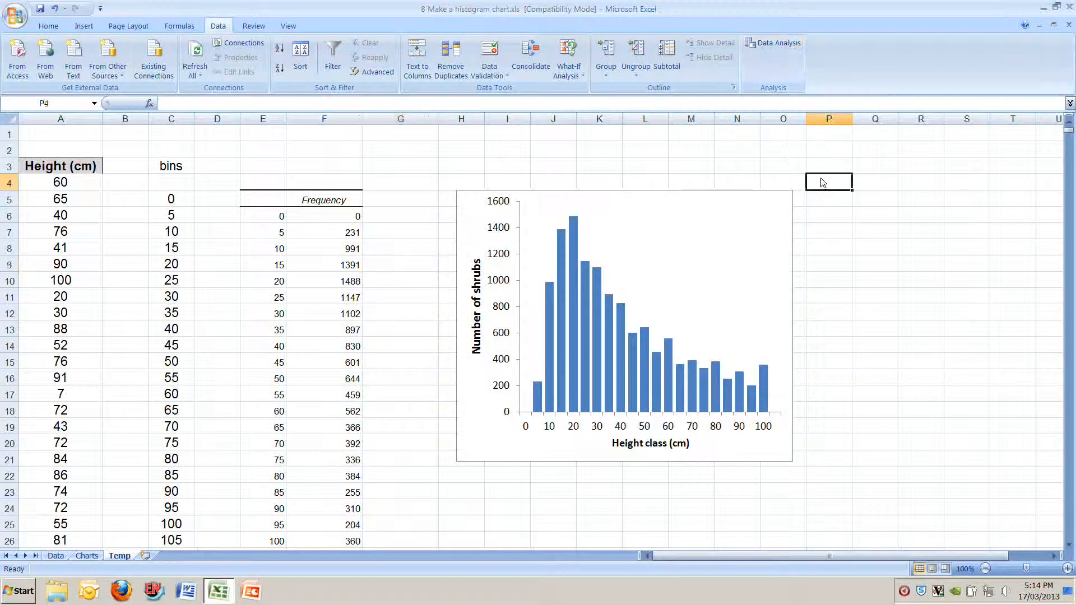